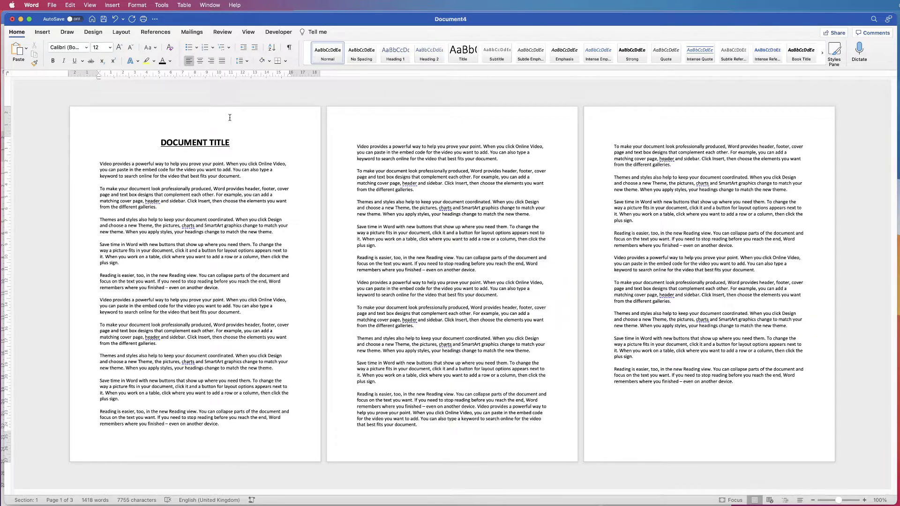
Add the text "Section 1" to the page header and return to the body text.
click(43, 32)
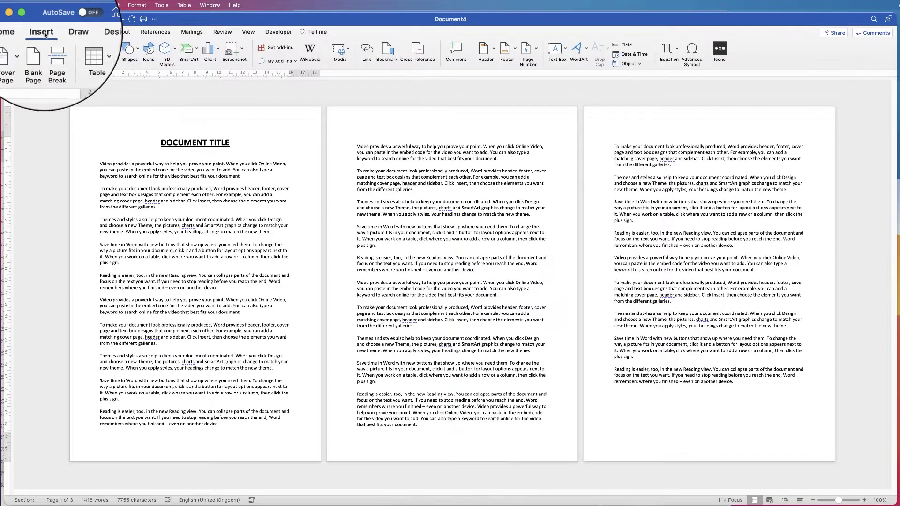
click(494, 48)
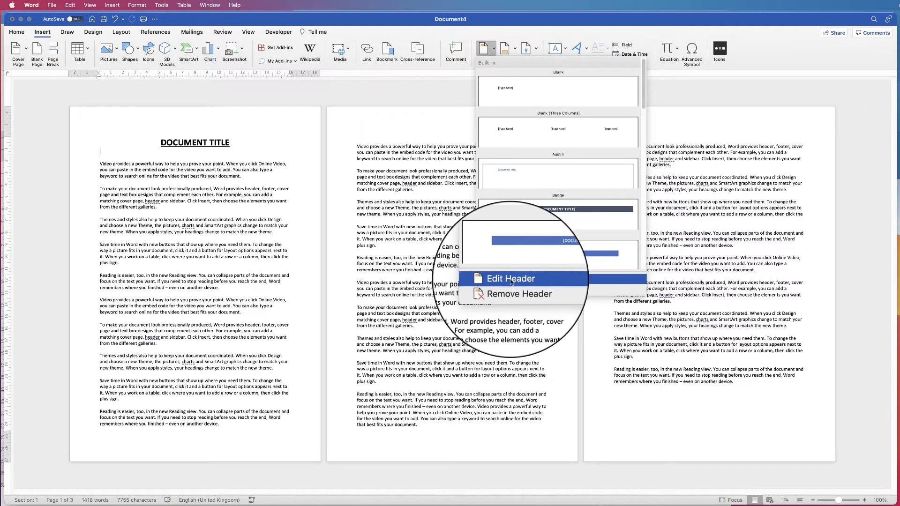
click(511, 279)
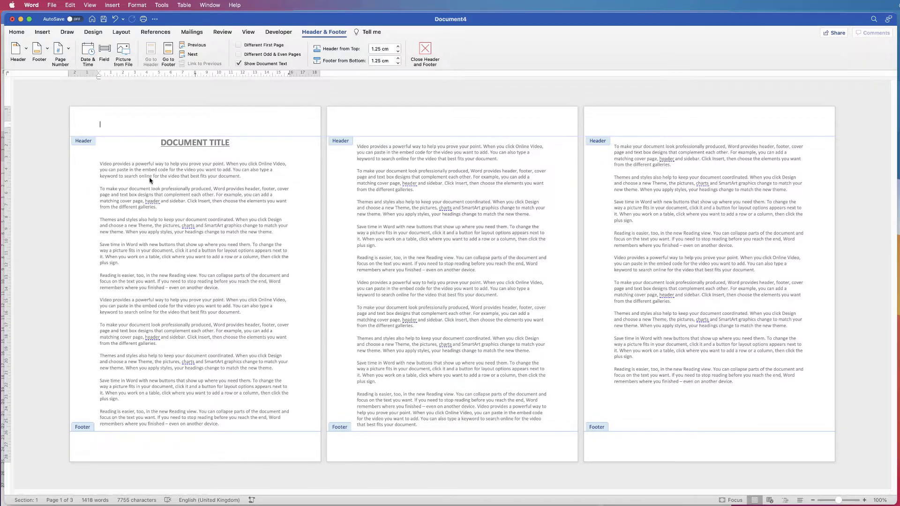
double_click(160, 183)
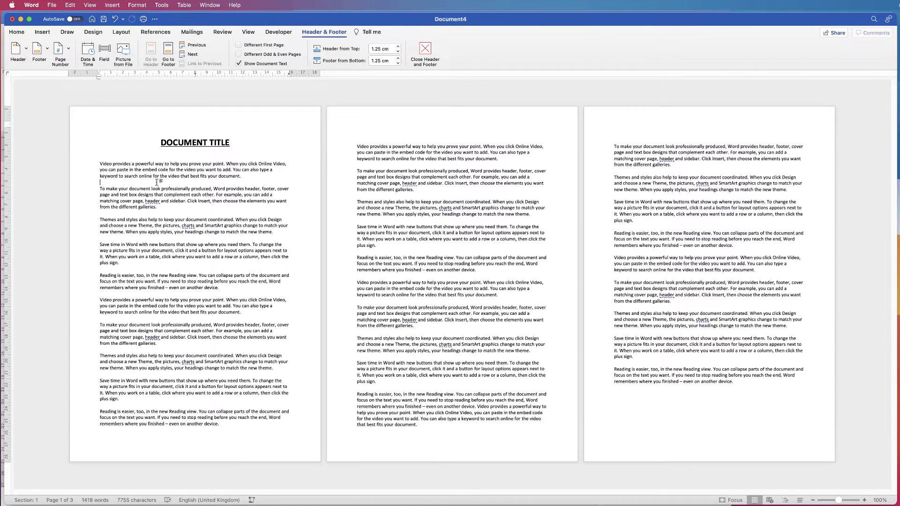
double_click(251, 116)
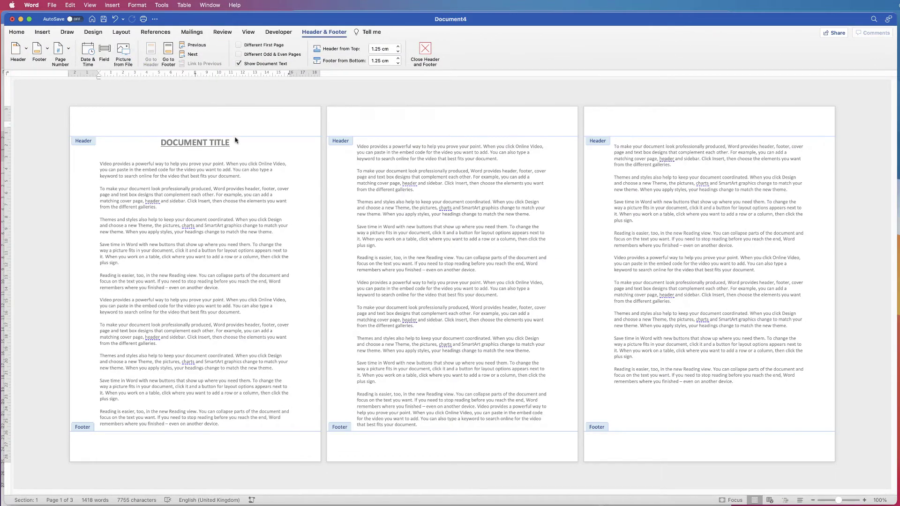
key(super+z)
text(tion 1)
double_click(187, 205)
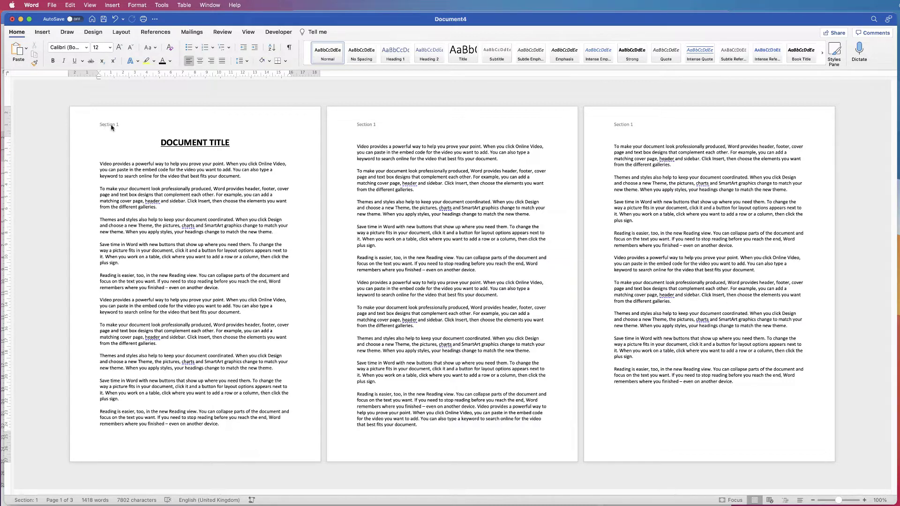
Using the vertical ruler, set the footer about 1.7 cm from the page bottom and lower the header's boundary with the body text slightly.
double_click(167, 117)
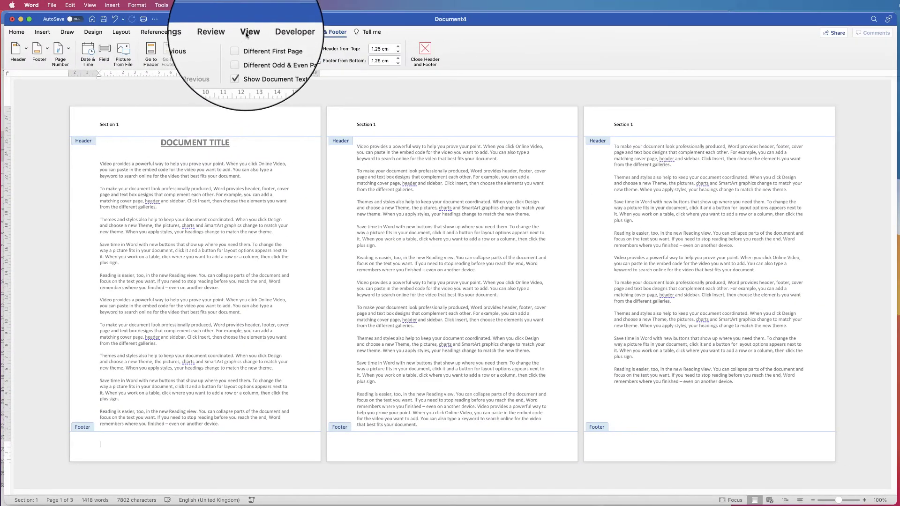
click(247, 33)
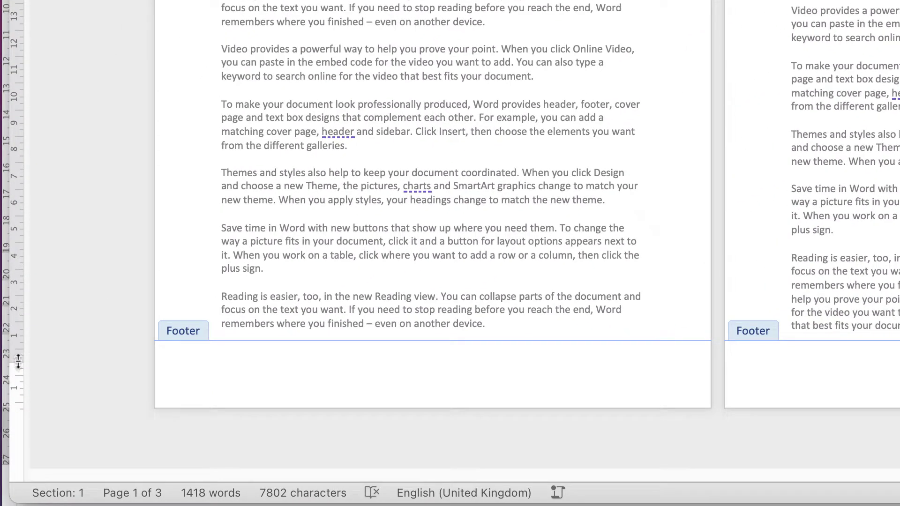
drag(17, 363, 18, 363)
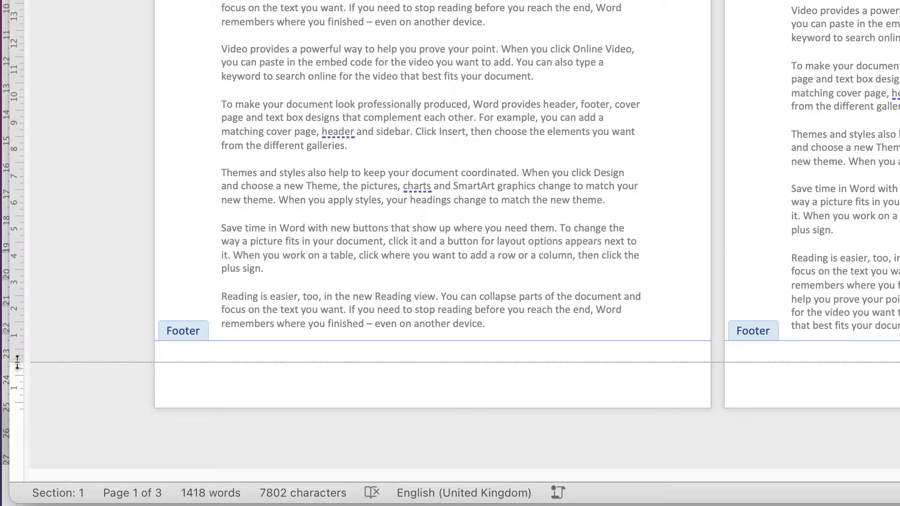
drag(17, 364, 36, 353)
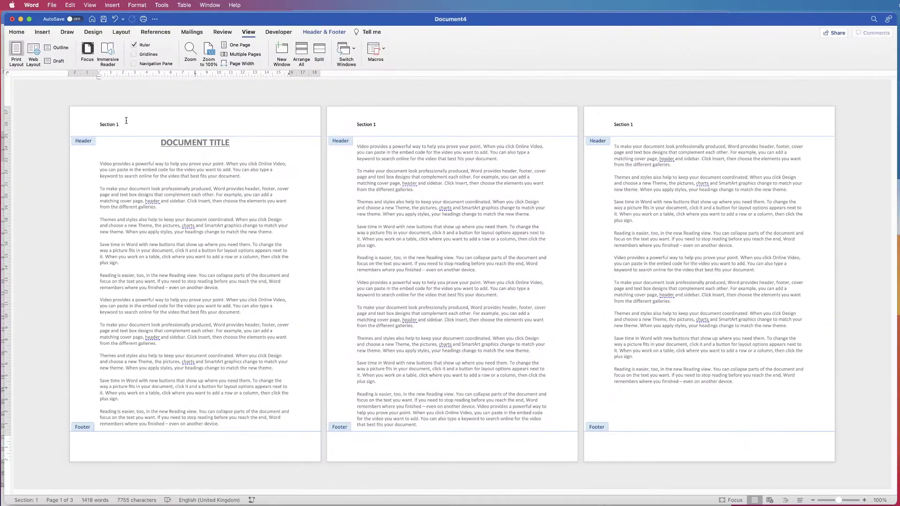
click(128, 122)
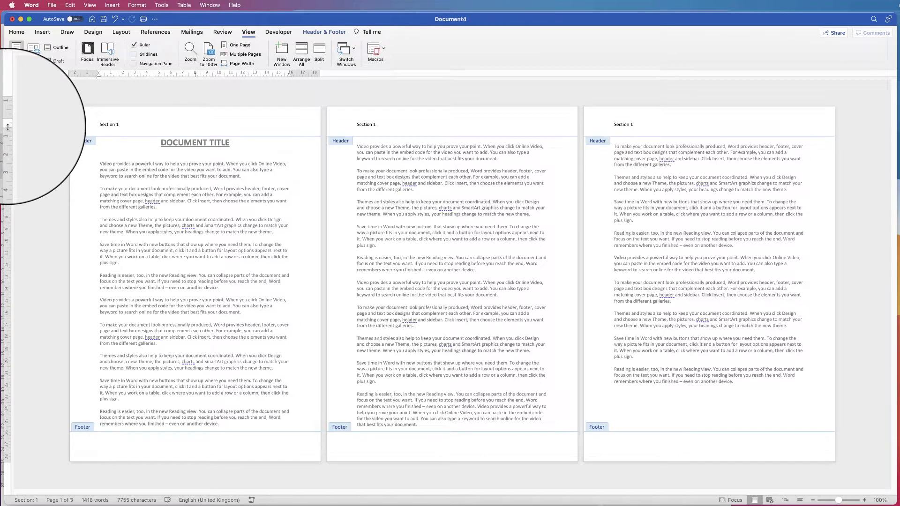
drag(8, 127, 9, 129)
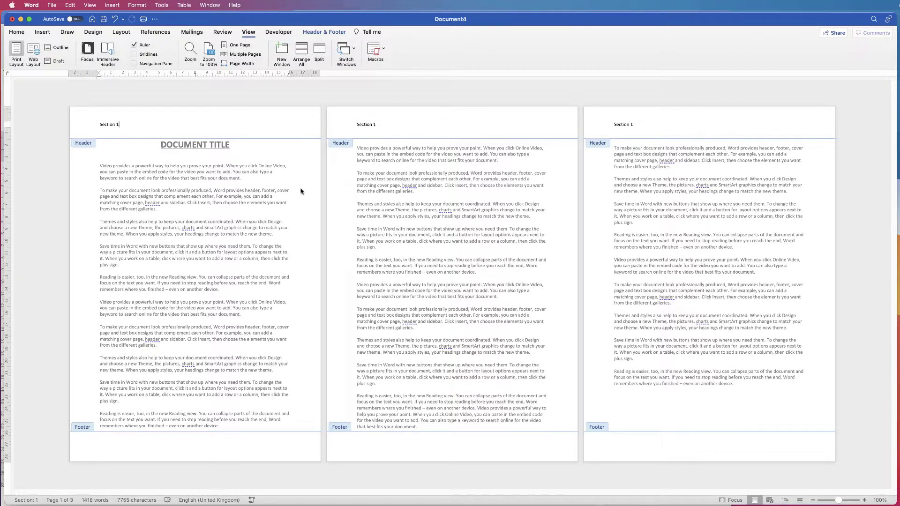
Draw a rectangle about 6.05 cm high and 5.72 cm wide from the header across the first page's upper-right corner, and return to the body.
click(42, 32)
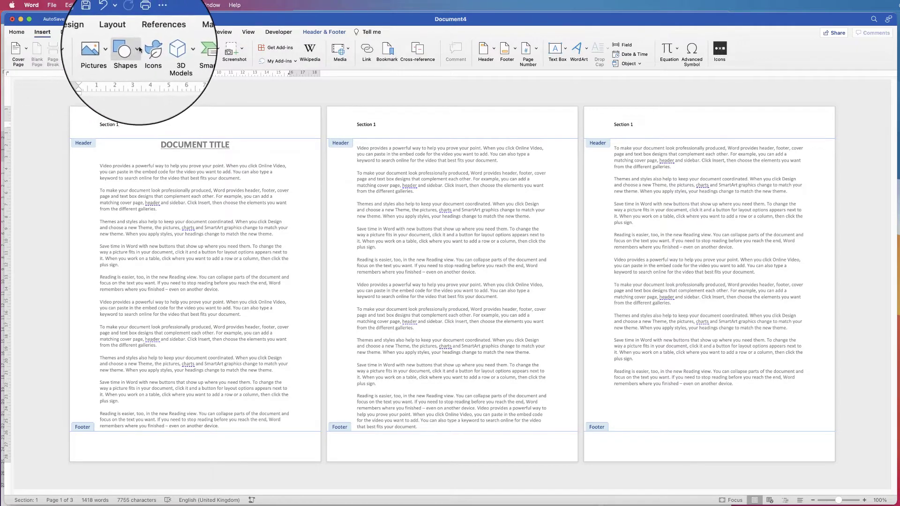
click(138, 49)
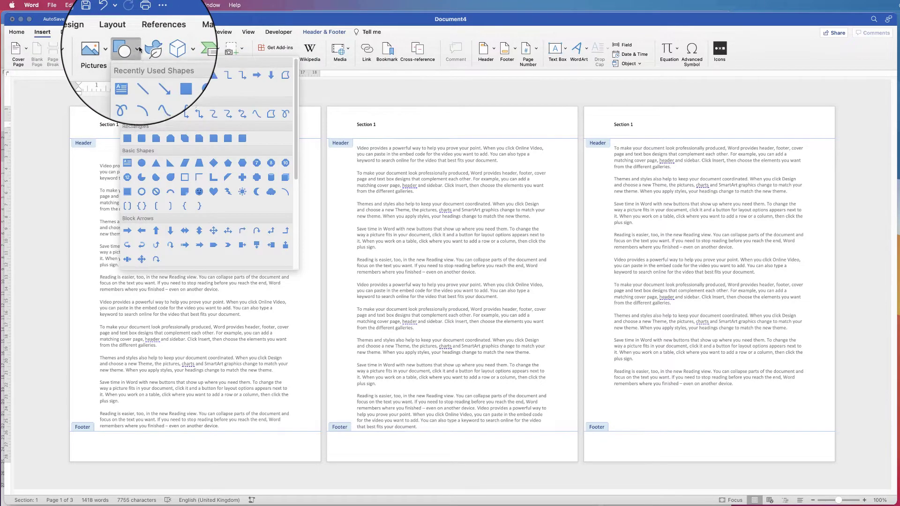
click(128, 139)
drag(239, 119, 308, 192)
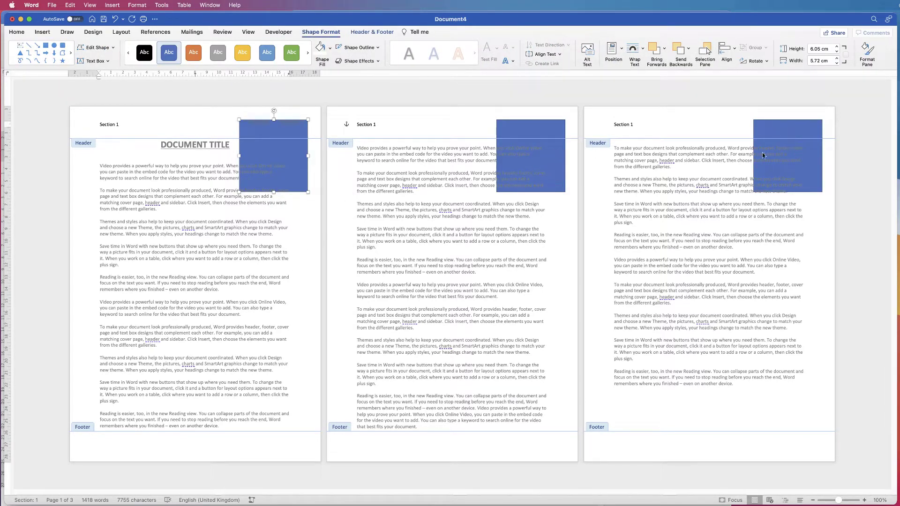
double_click(189, 256)
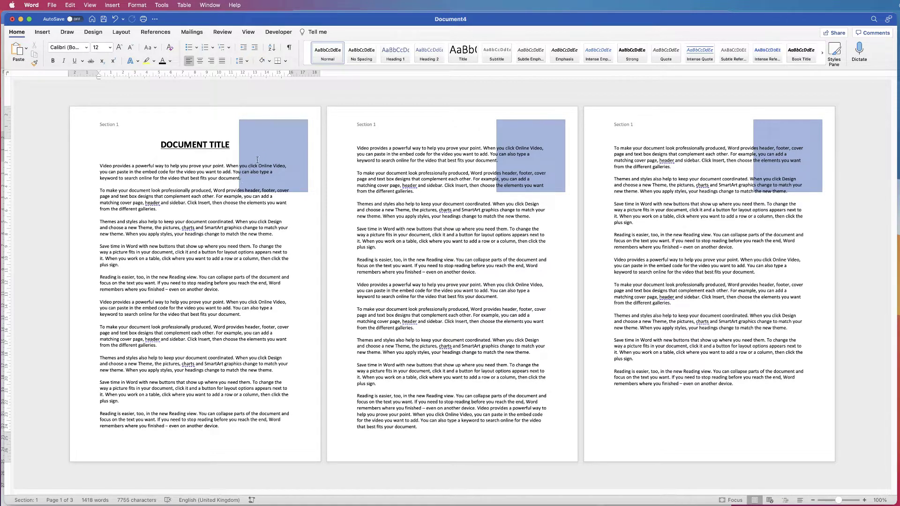
Reopen the header for editing and delete the blue rectangle from it.
double_click(210, 119)
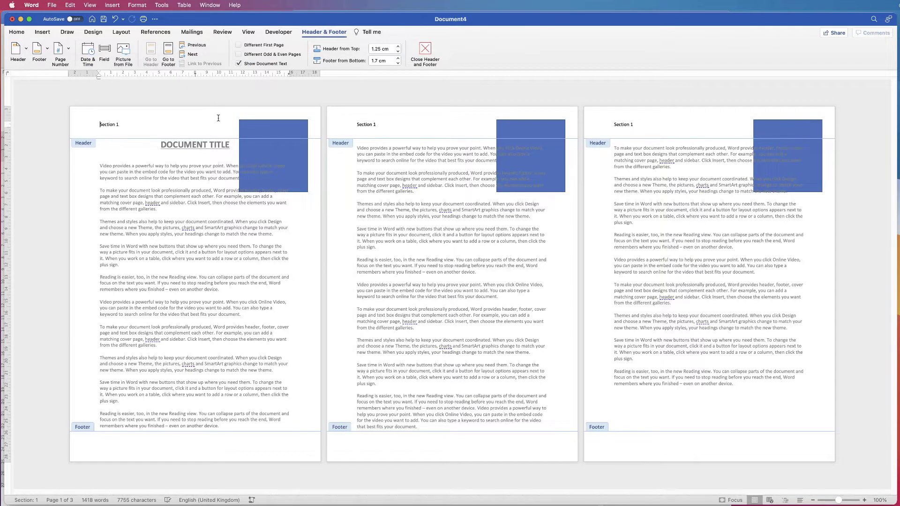
click(274, 166)
key(BackSpace)
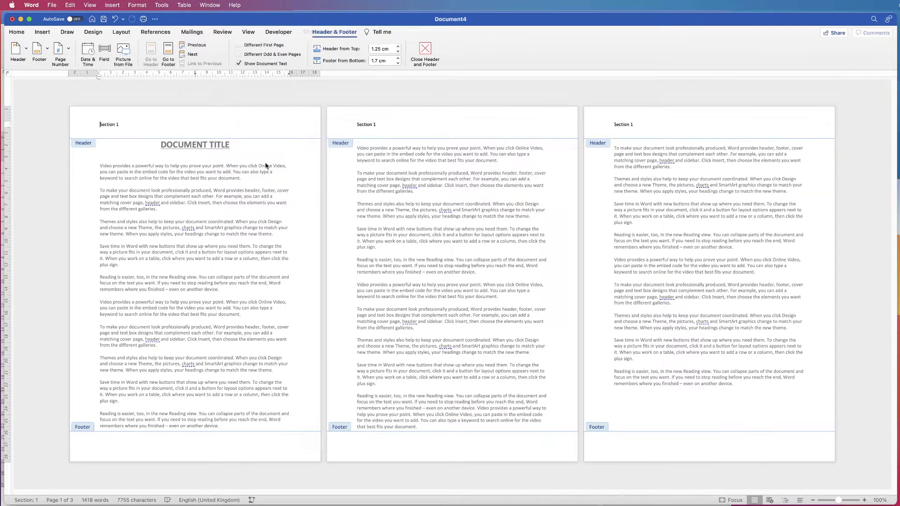
Insert page numbers in the footer with Right alignment, shown on the first page as well.
click(117, 444)
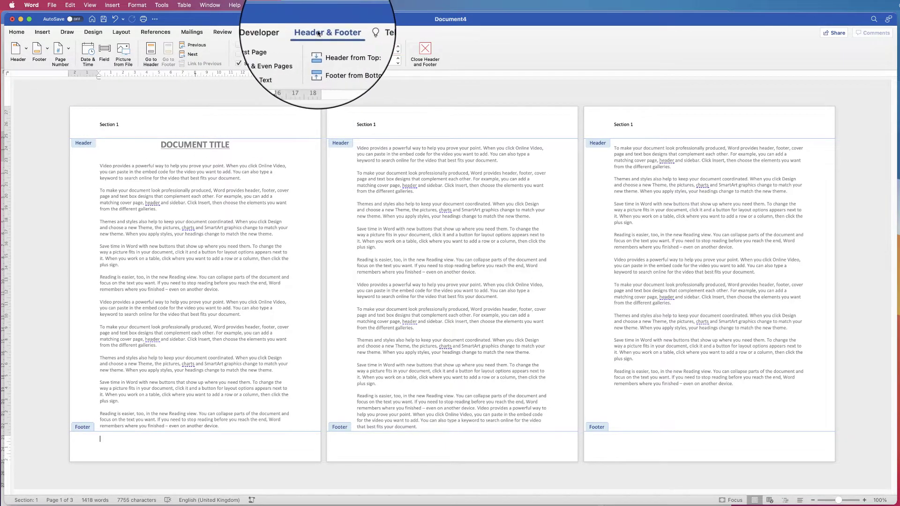
click(69, 49)
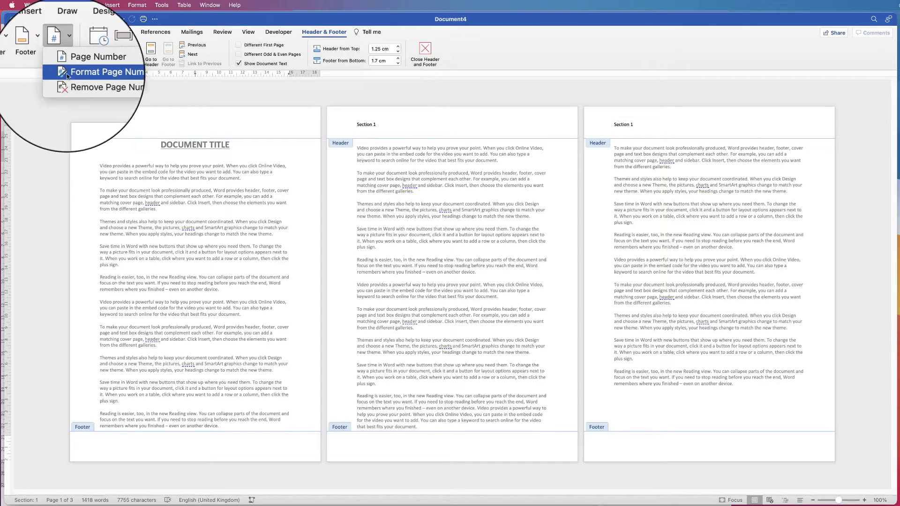
click(77, 65)
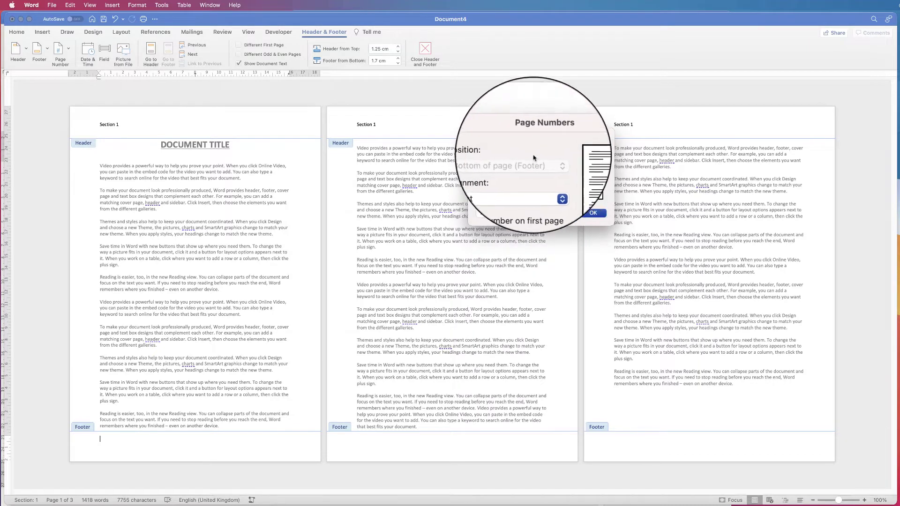
click(502, 186)
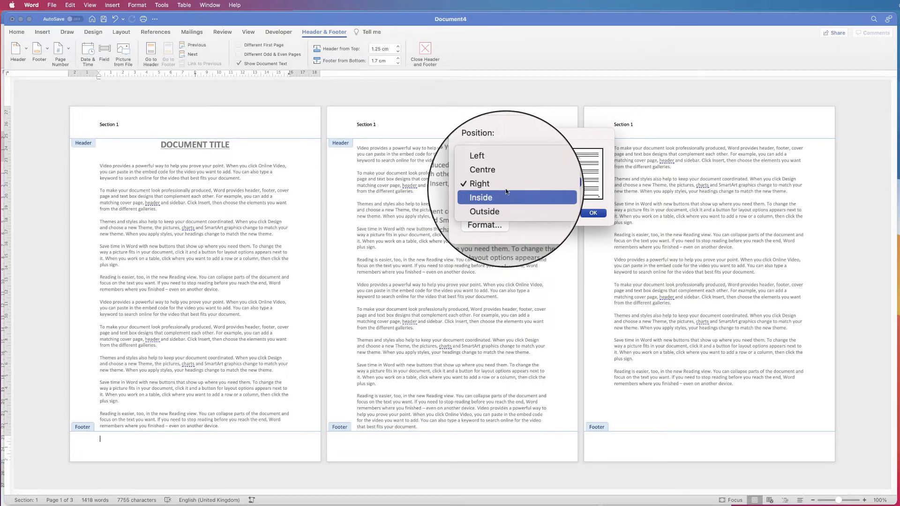
click(586, 185)
key(Return)
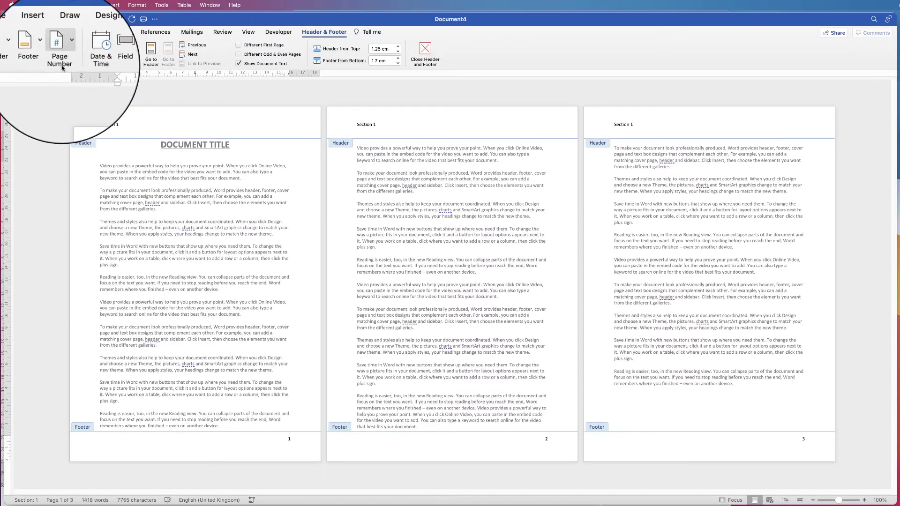
Set the page numbering to start at 2.
click(68, 49)
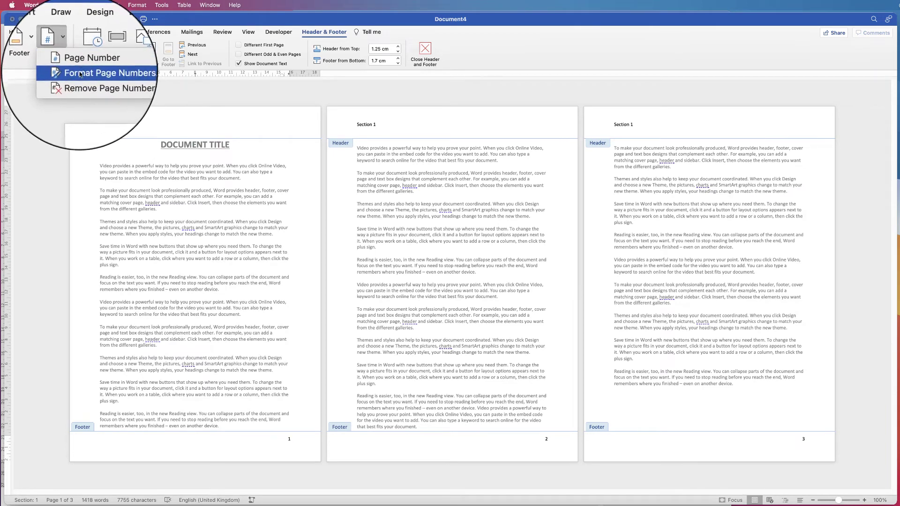
click(114, 81)
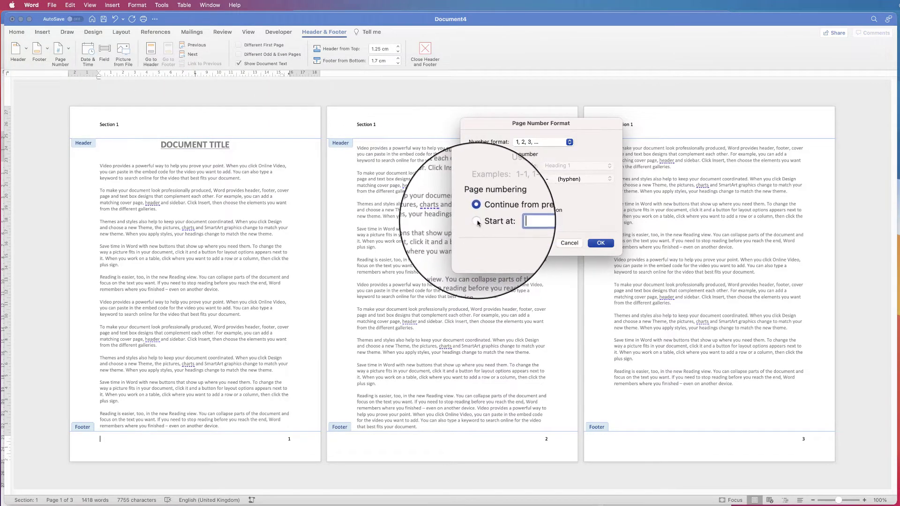
text(2)
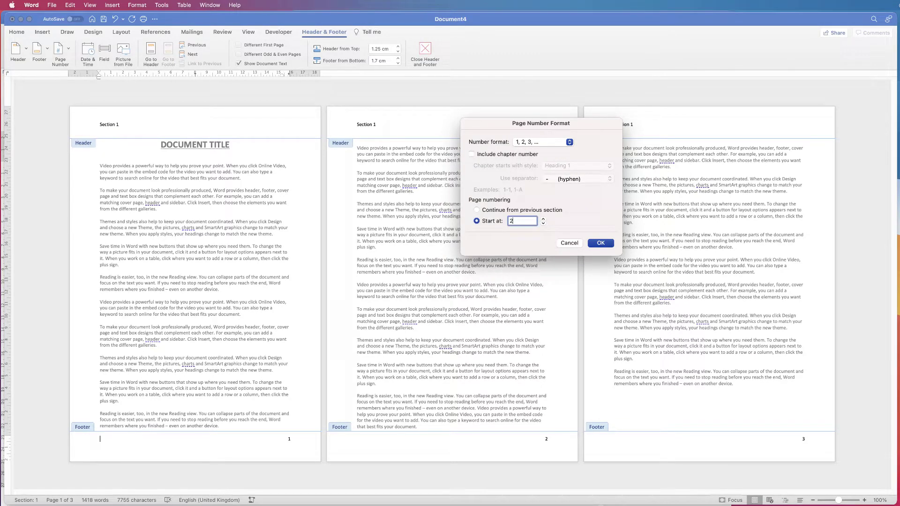
key(Return)
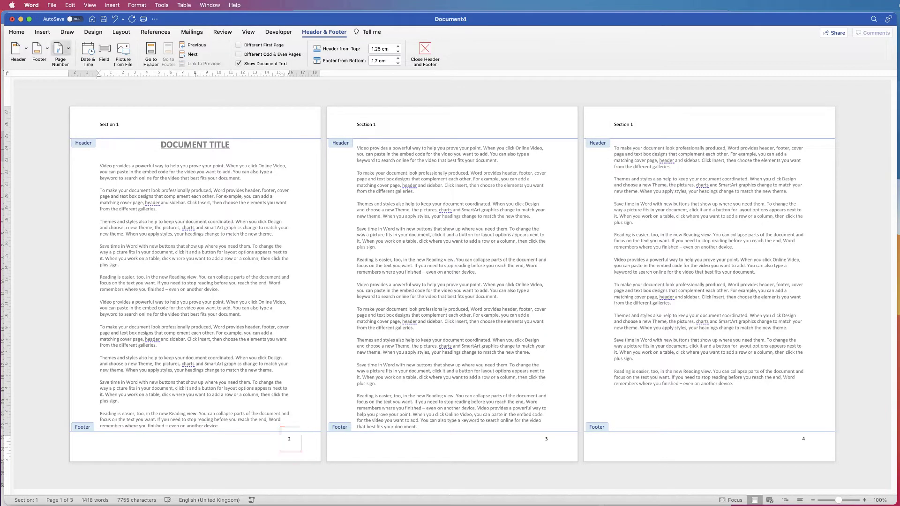
Change the page number settings so that no number is shown on the first page.
click(60, 48)
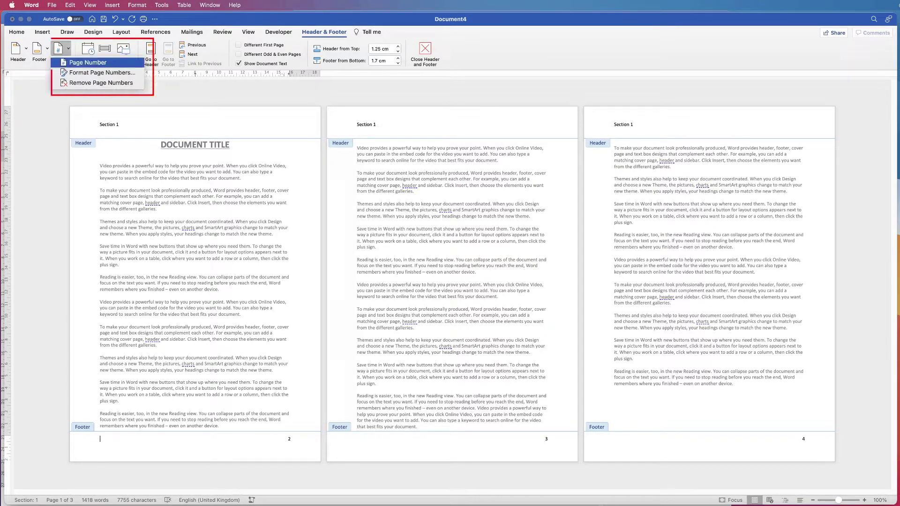
key(Return)
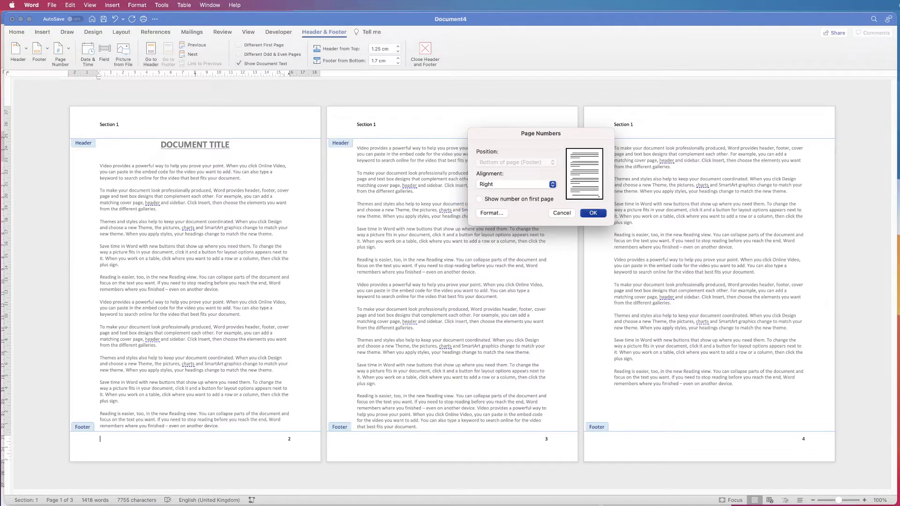
key(Return)
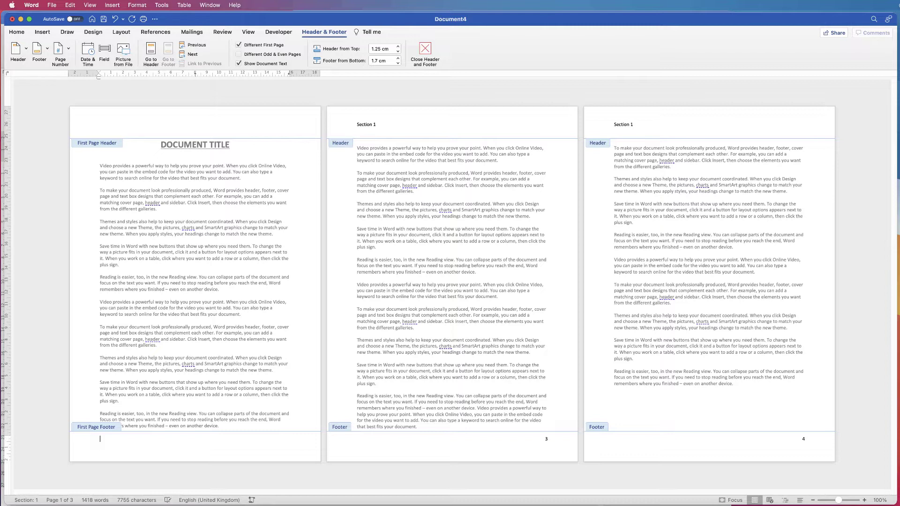
Set the page numbering to start at 1.
click(61, 53)
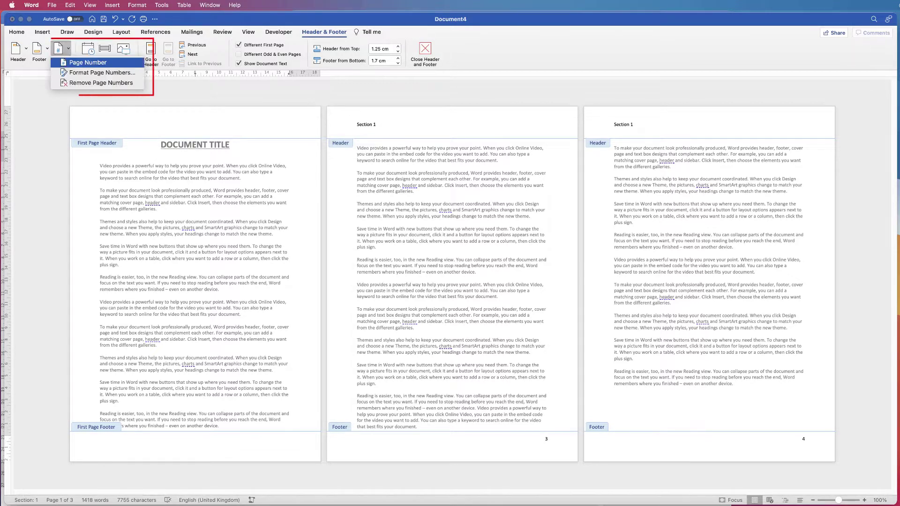
key(Escape)
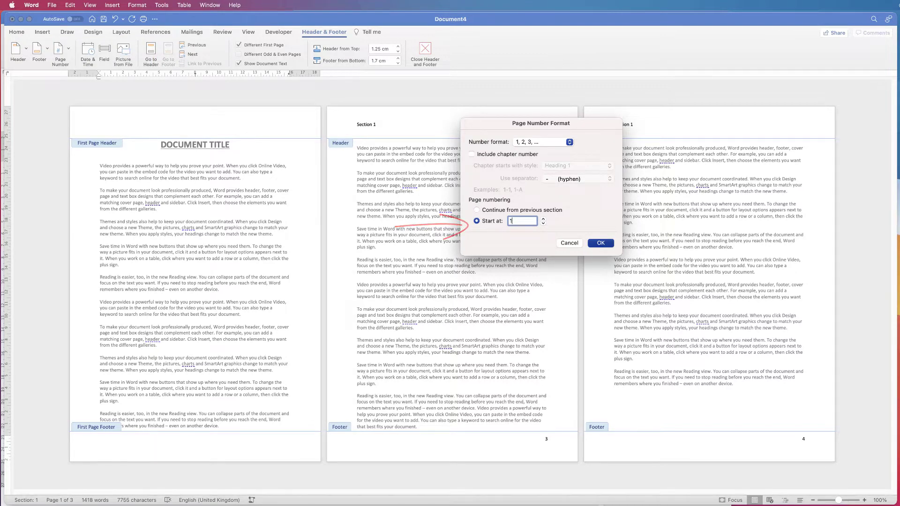
key(Return)
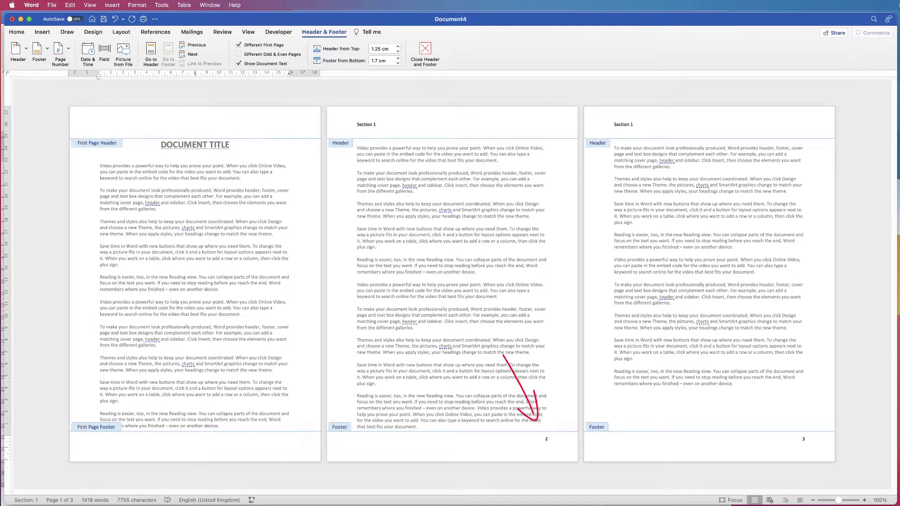
Examine the number formats available for the page numbers.
click(60, 51)
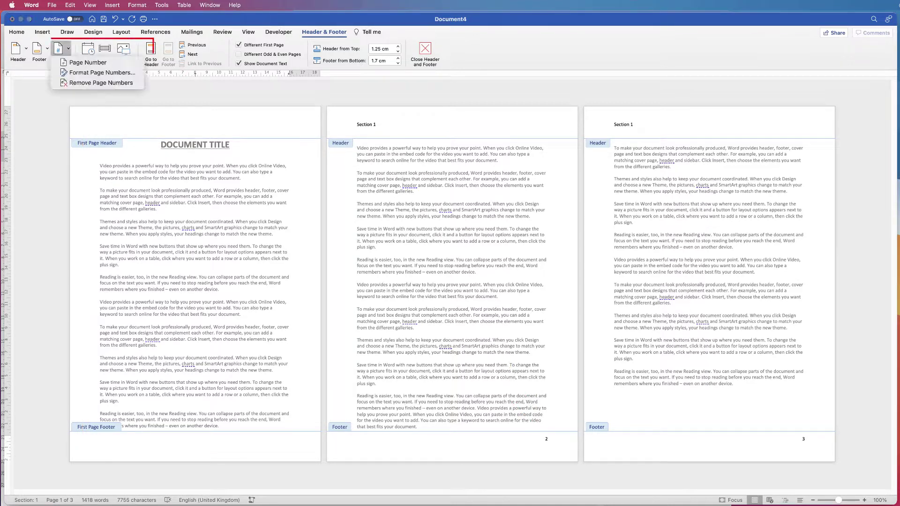
click(102, 72)
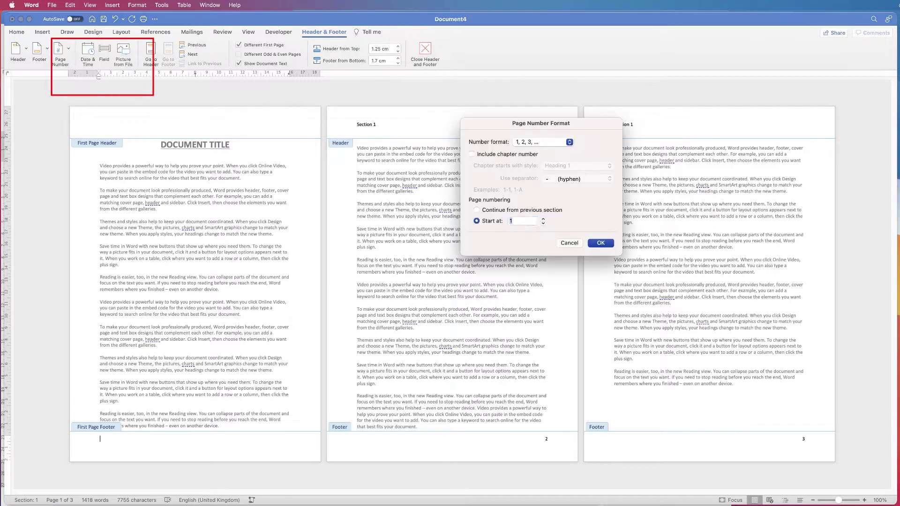
click(569, 143)
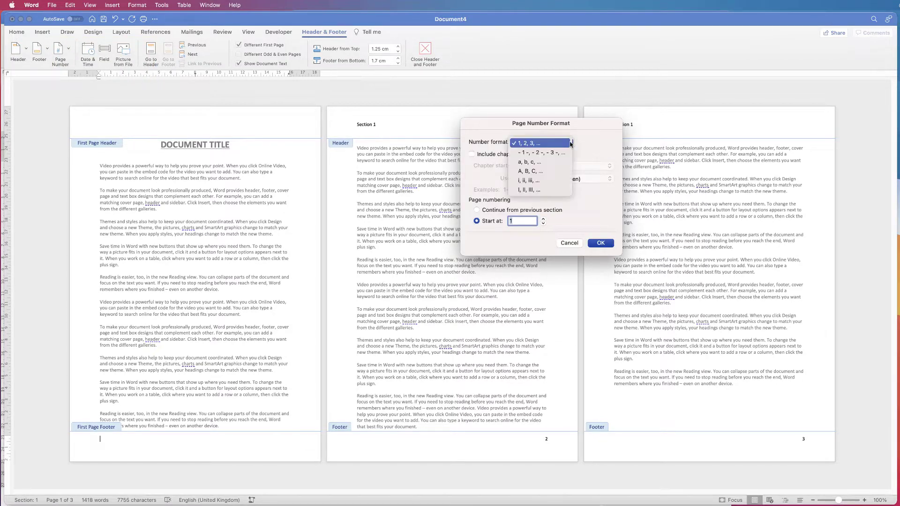
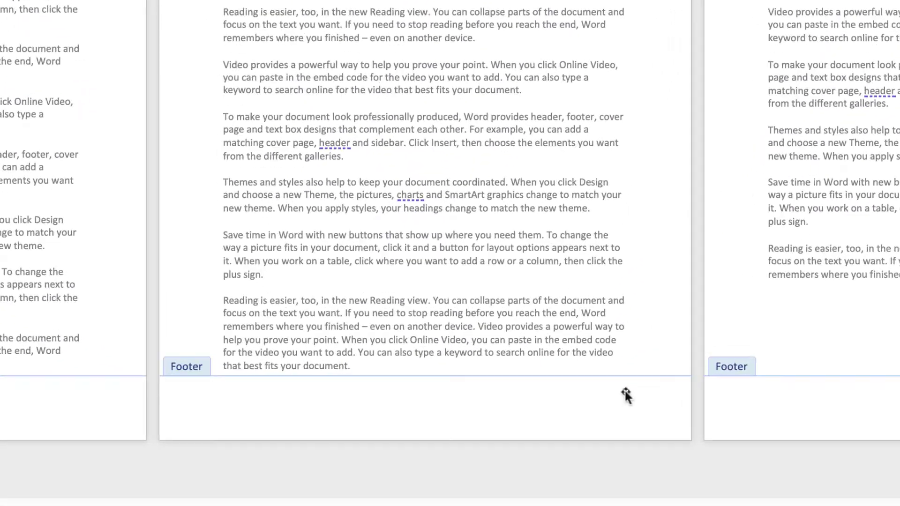
Change the font of page 2's footer number to Corbel, enlarge it several sizes, and return to the document body.
click(548, 440)
drag(631, 391, 631, 392)
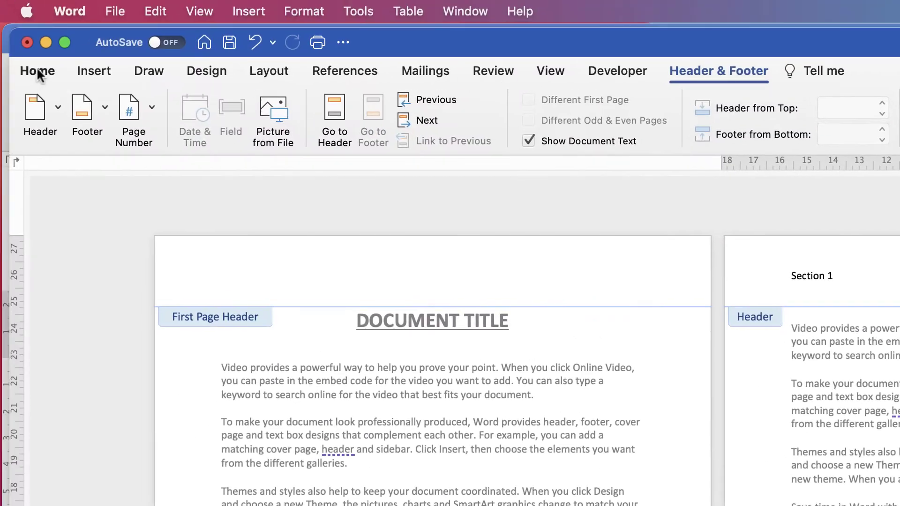
click(37, 71)
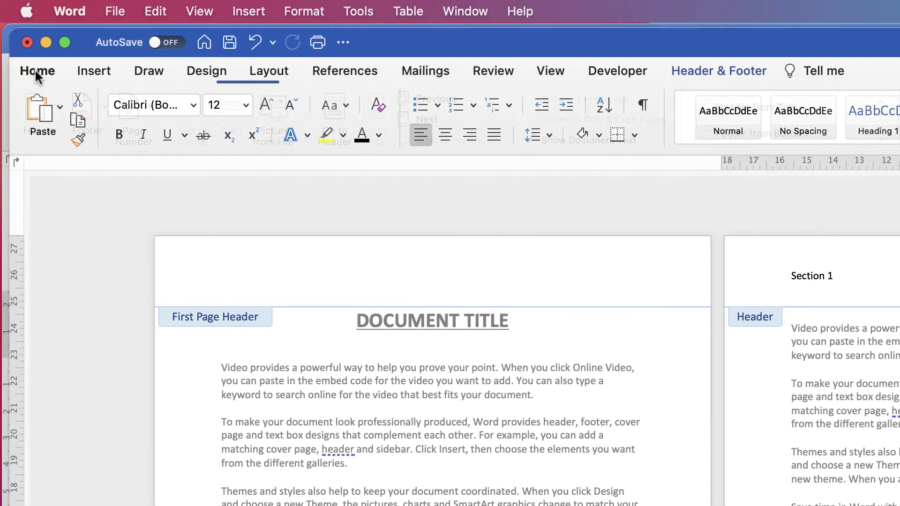
click(190, 104)
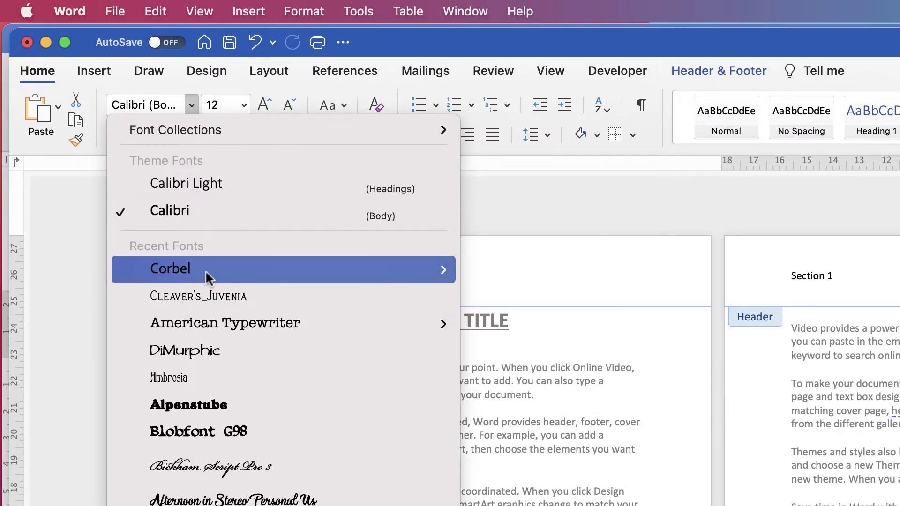
click(206, 269)
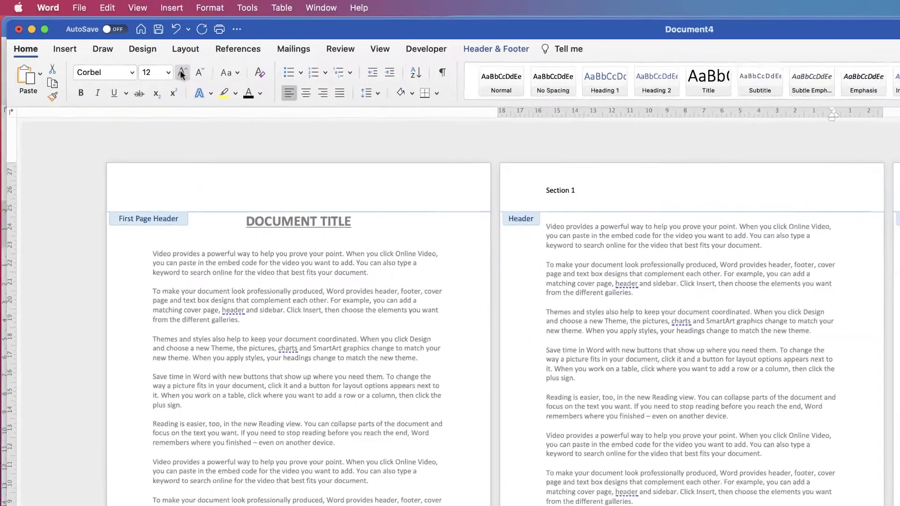
click(182, 72)
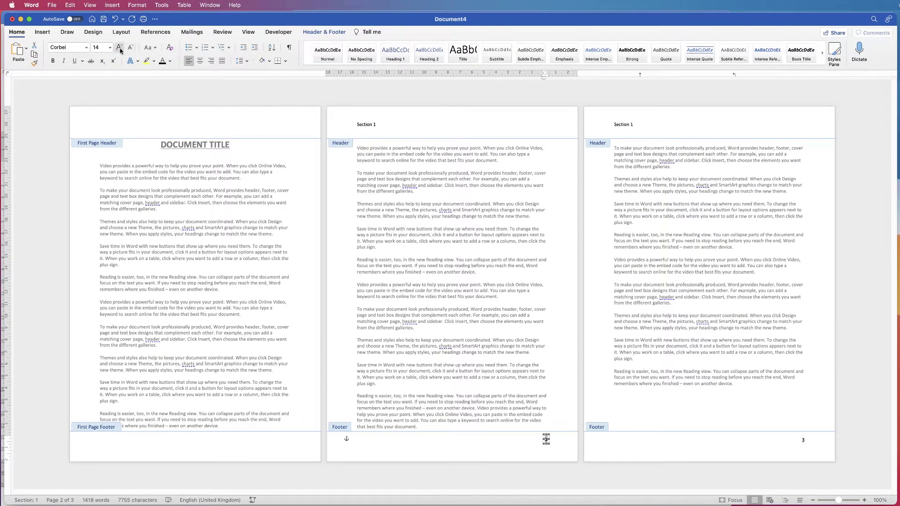
click(120, 48)
click(119, 49)
click(119, 49)
double_click(497, 406)
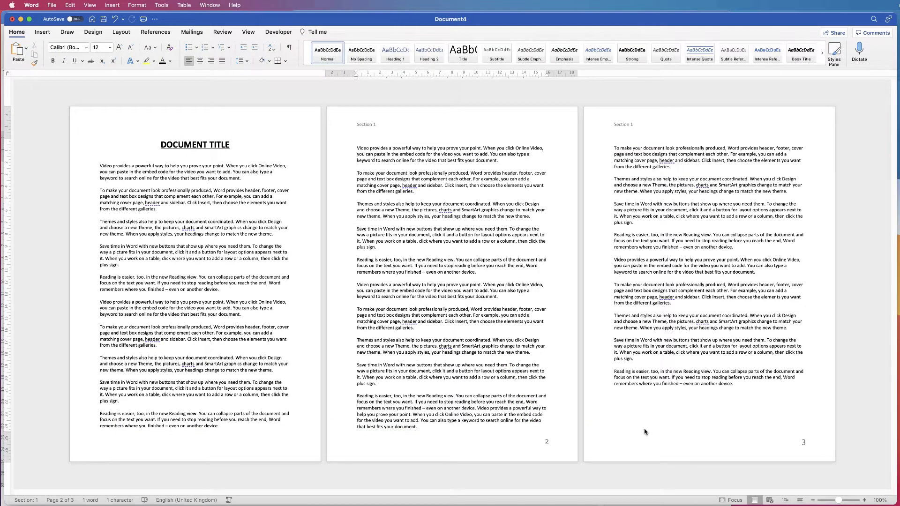
Insert page numbers in the header with Right alignment, shown on the first page as well.
double_click(415, 121)
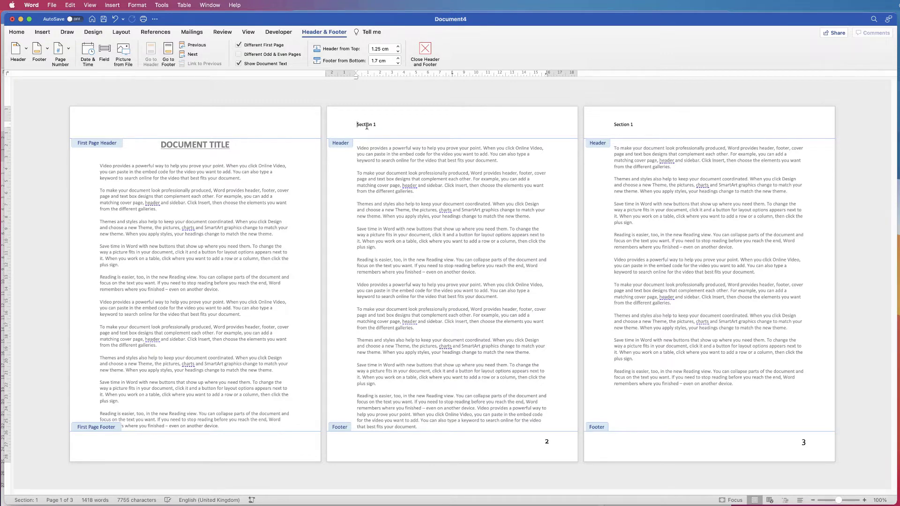
click(68, 48)
click(85, 62)
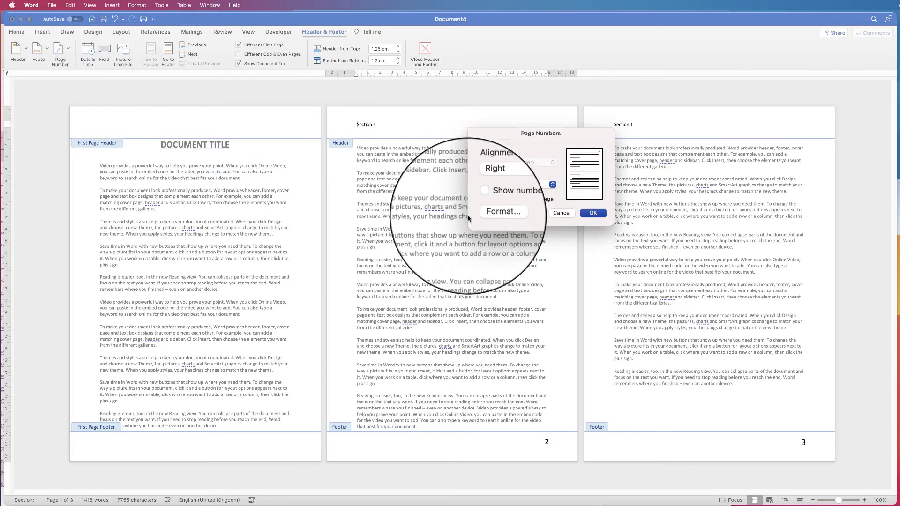
click(479, 201)
click(593, 213)
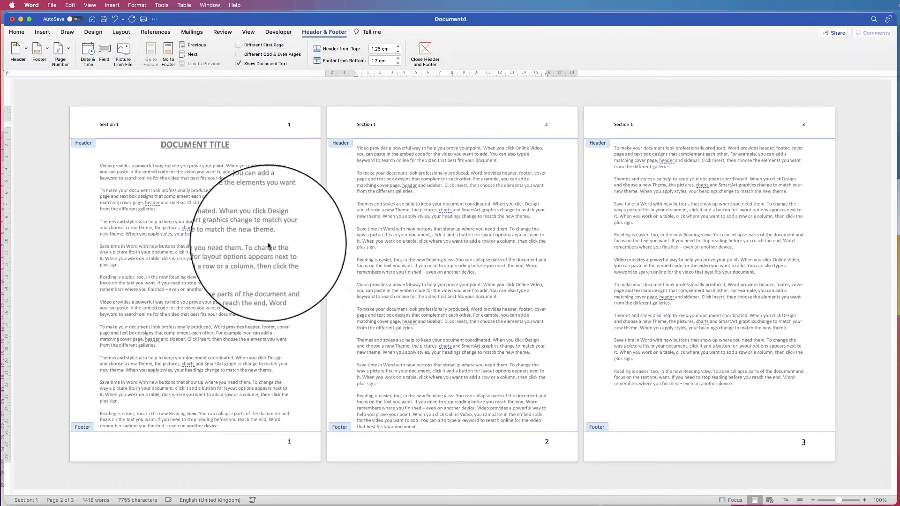
Remove the existing page numbers and insert new ones in the footer with Right alignment, shown on the first page.
click(69, 49)
click(75, 83)
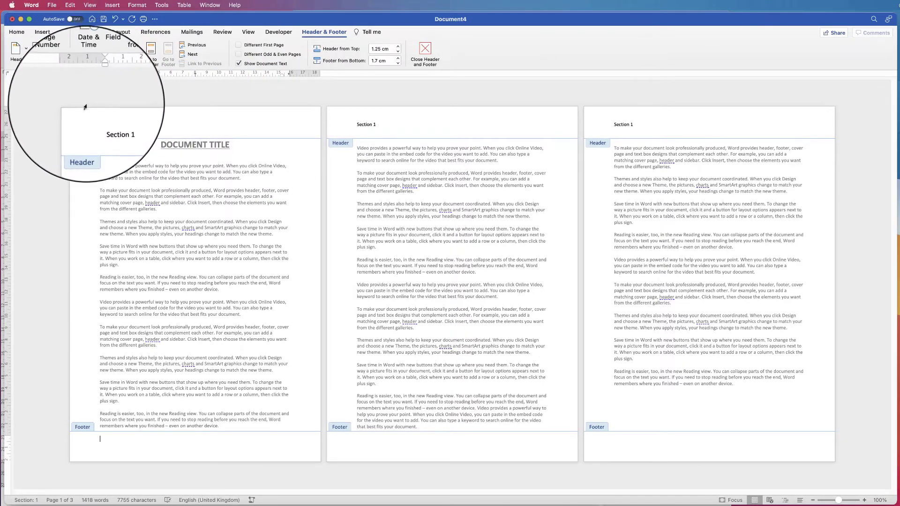
click(69, 48)
click(75, 73)
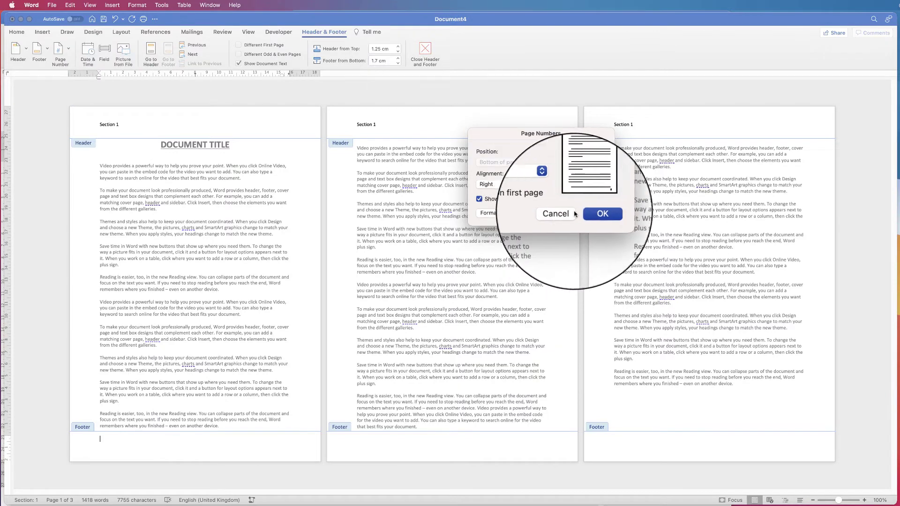
click(593, 213)
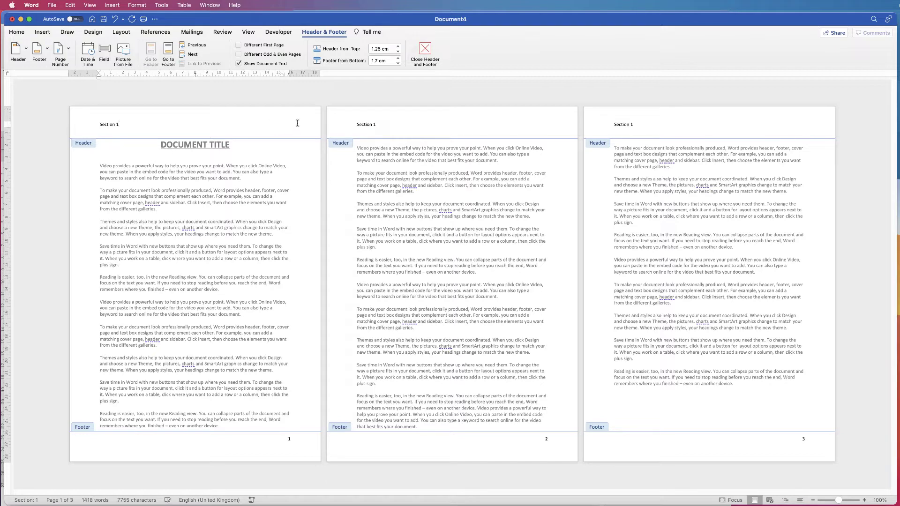
Draw a rectangle about 15.67 cm wide and 1.6 cm high in the header, from beside "Section 1" past the right page edge.
click(42, 32)
click(130, 51)
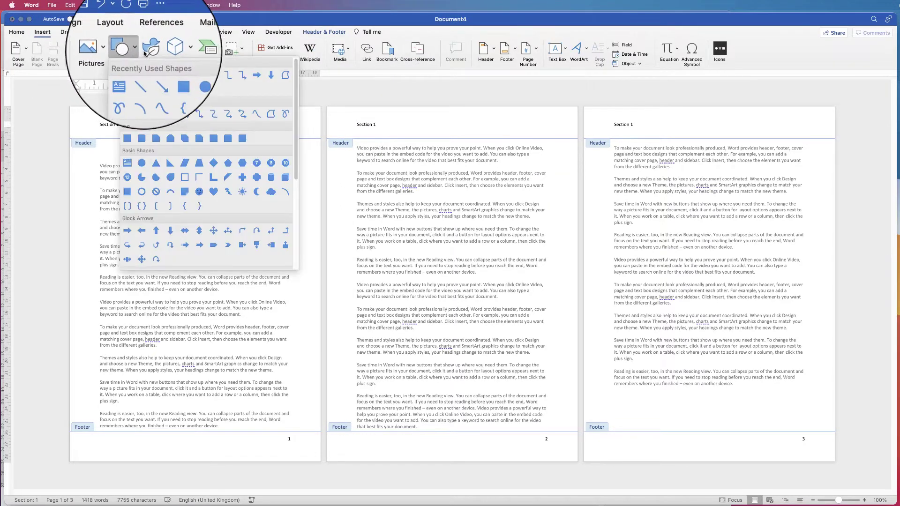
click(127, 139)
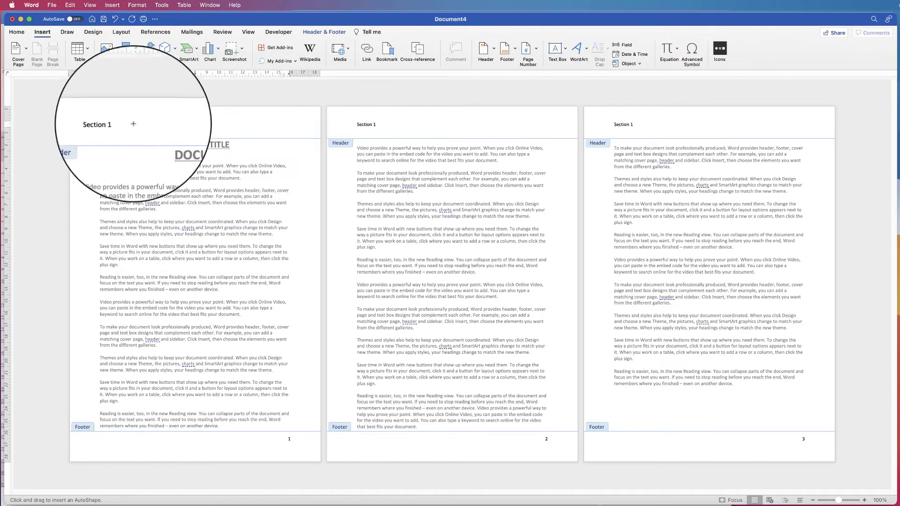
drag(131, 115, 248, 126)
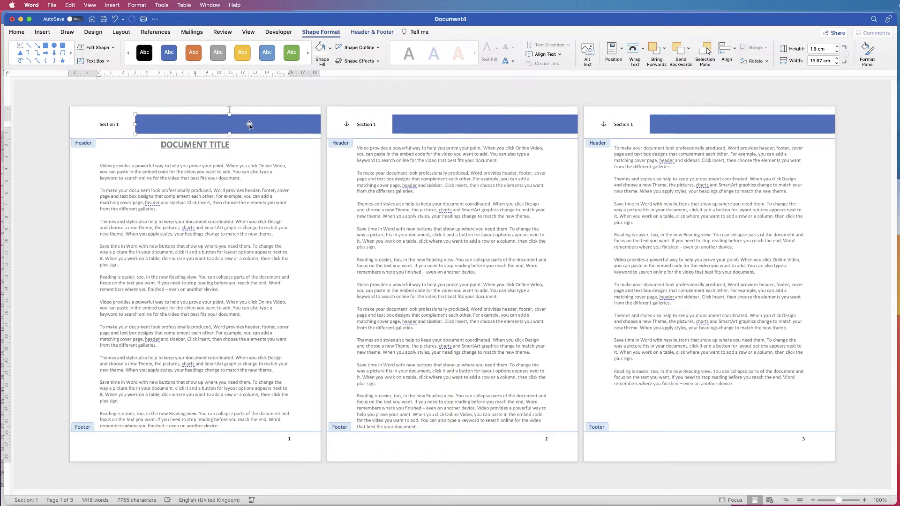
Copy and paste the header rectangle, and fit the duplicate as a short block between the left page edge and "Section 1".
click(16, 33)
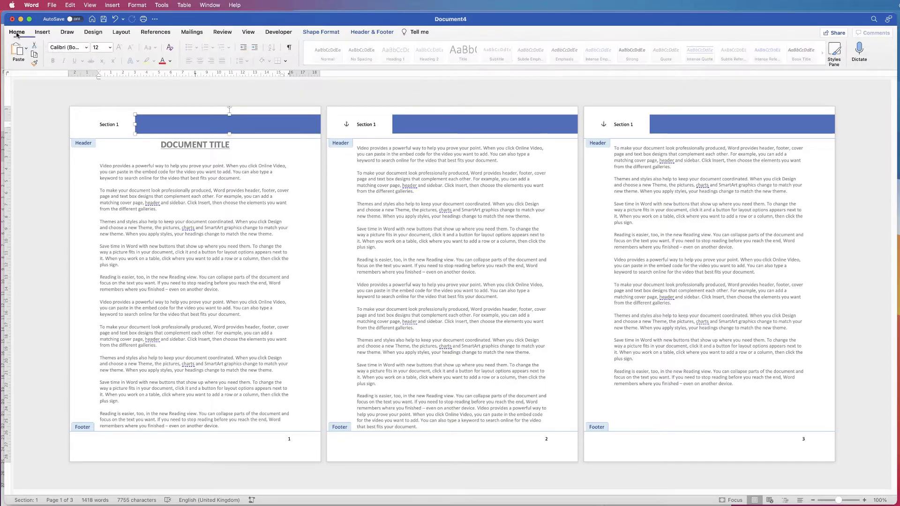
click(88, 125)
key(super+v)
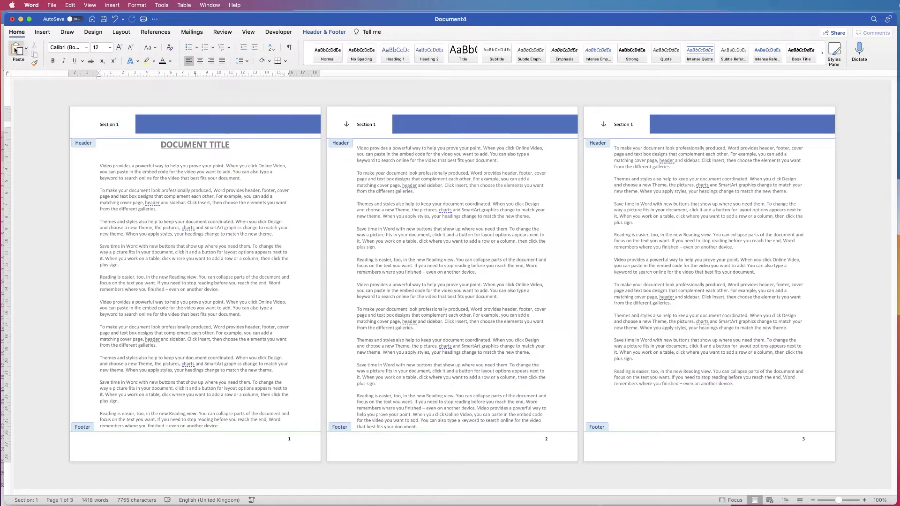
drag(287, 130, 80, 125)
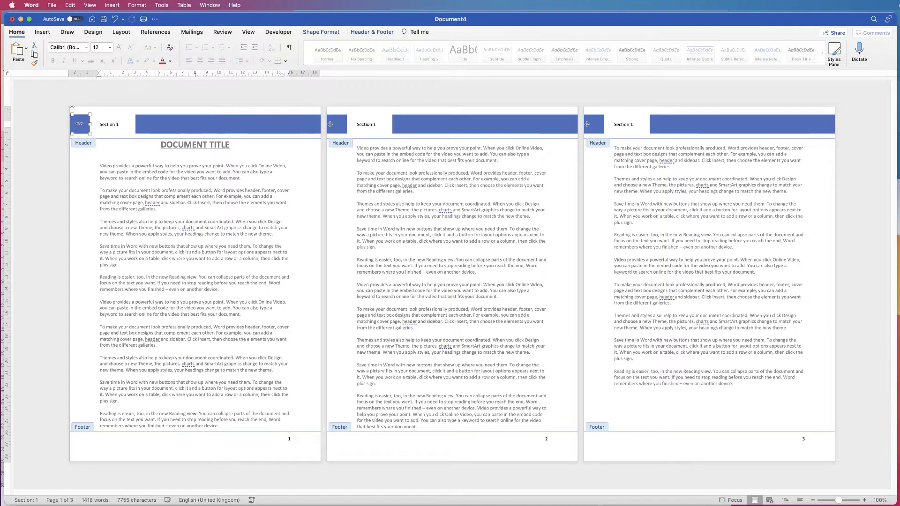
Insert the picture LOGO1.png from the You Tube Demo folder after "Section 1" in the header.
click(122, 125)
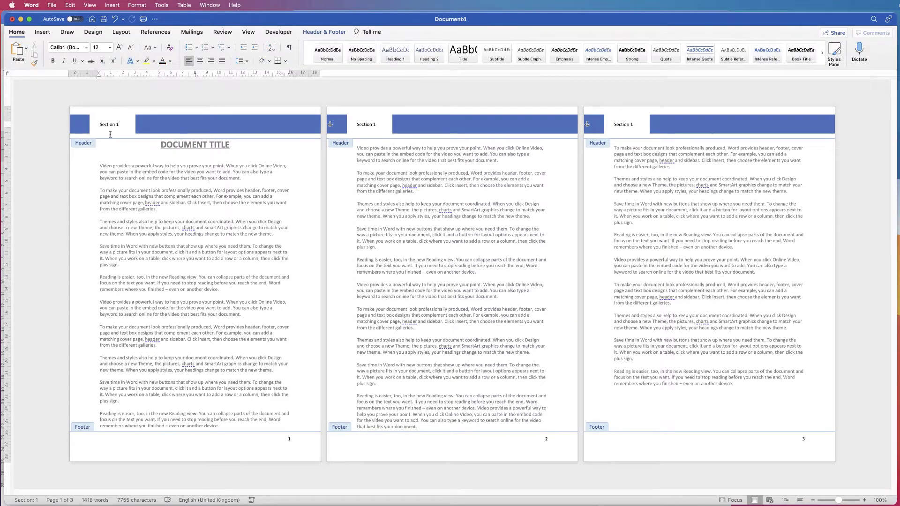
click(42, 32)
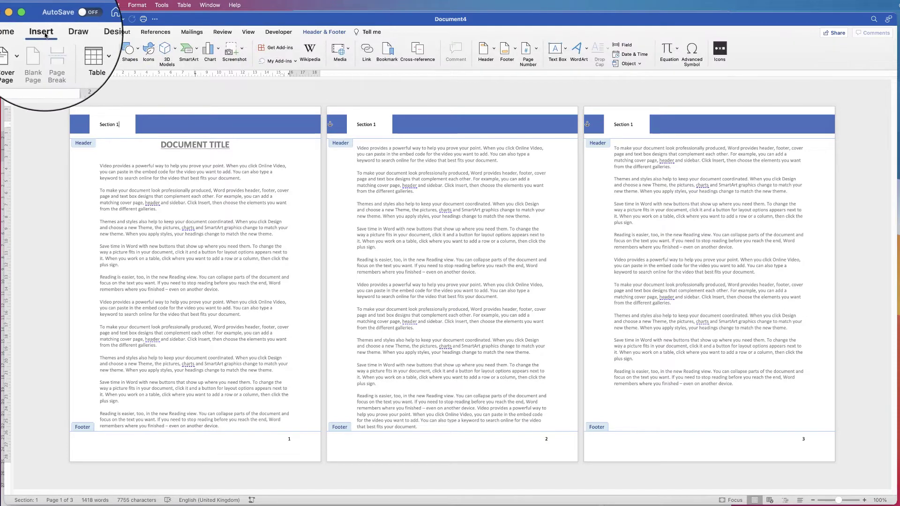
click(117, 52)
click(128, 73)
click(666, 219)
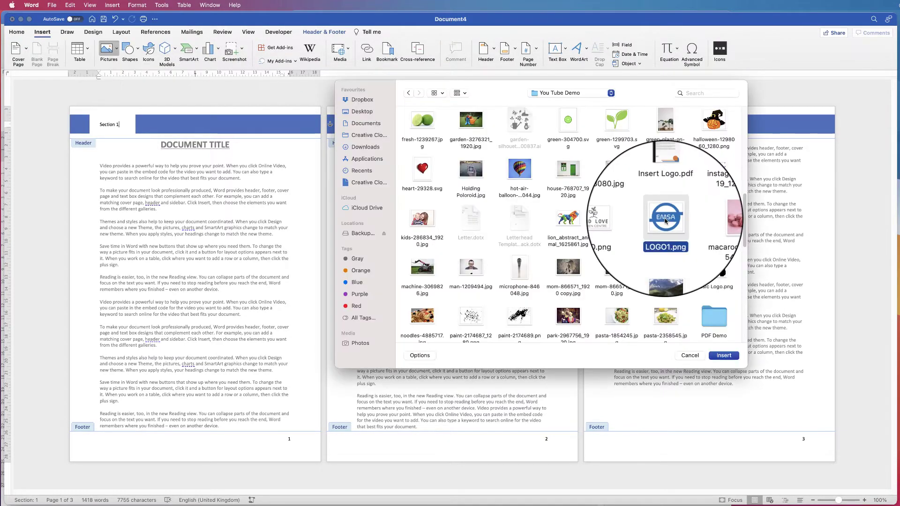
click(724, 355)
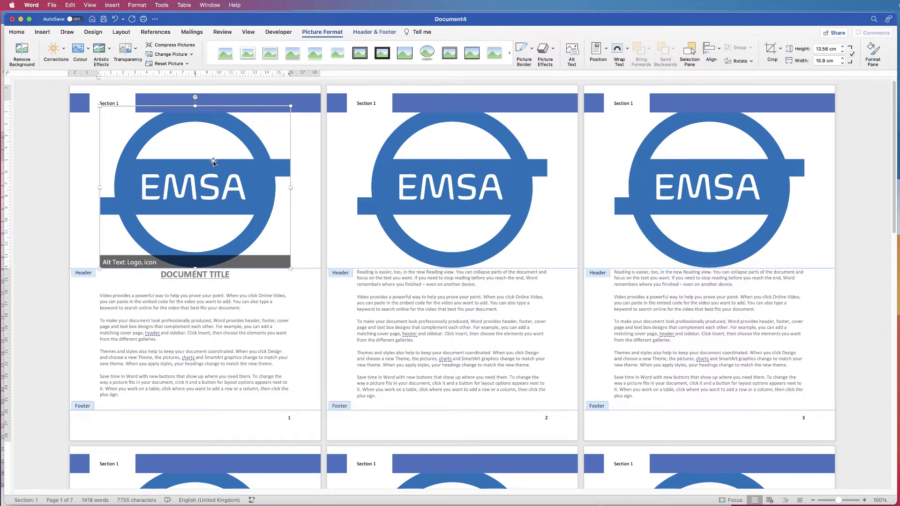
Set the logo's text wrapping to In Front of Text and shrink it to about 2.43 cm wide and 2.07 cm high.
right_click(191, 181)
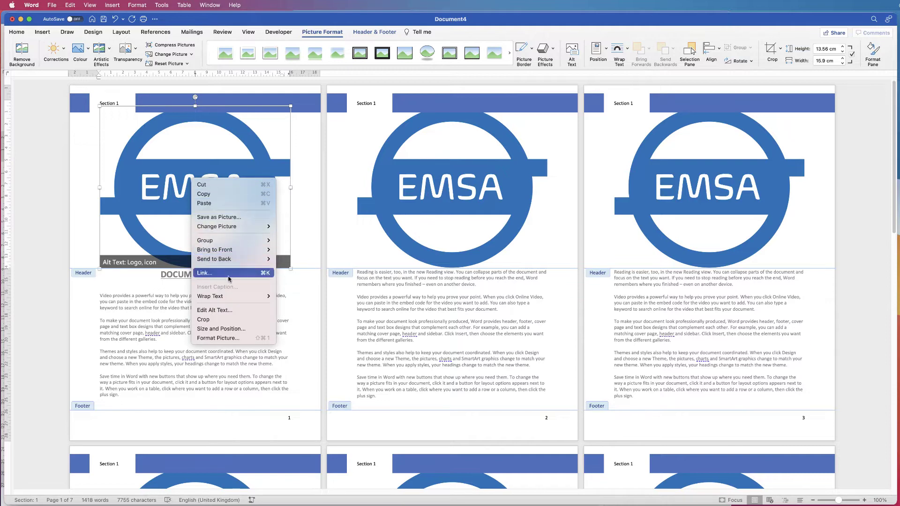
mouse_move(224, 298)
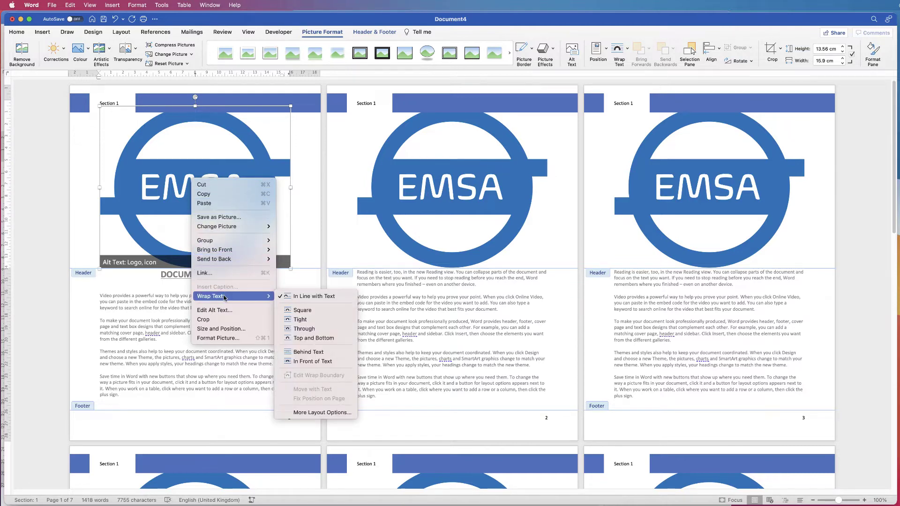
click(298, 362)
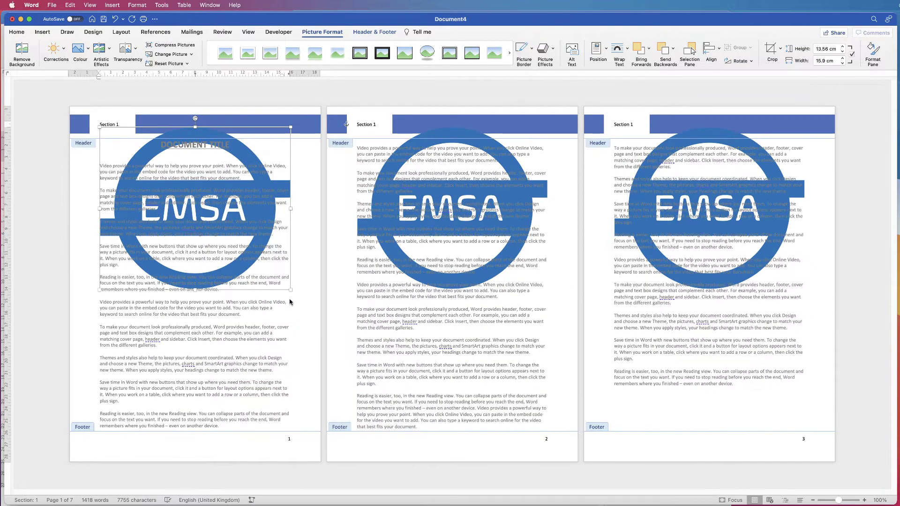
drag(291, 291, 114, 127)
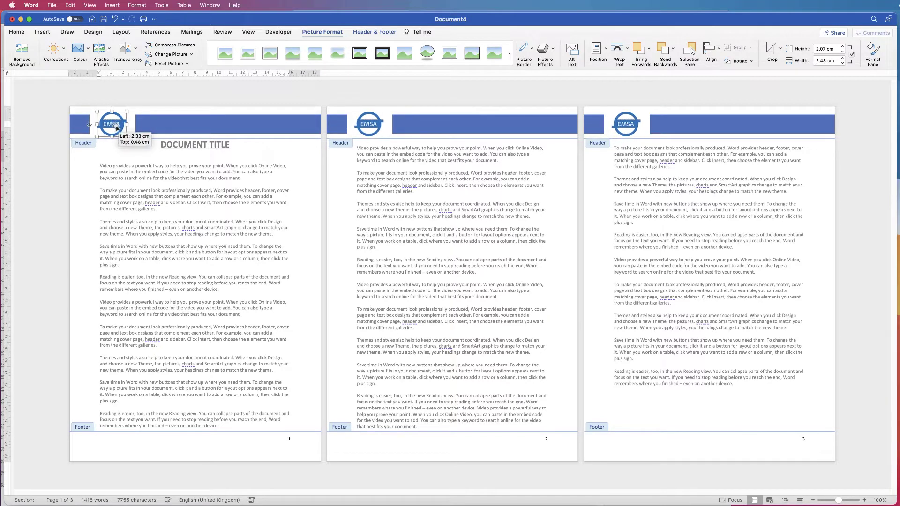
Delete the "Section 1" text from the header and place the logo in the gap between the two blue rectangles.
click(120, 125)
key(BackSpace)
key(BackSpace)
key(BackSpace)
key(BackSpace)
key(BackSpace)
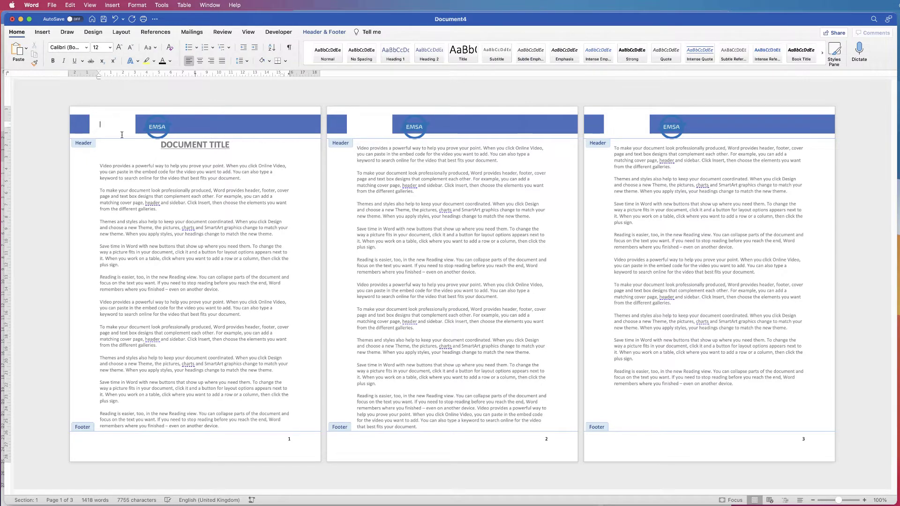
drag(157, 127, 113, 125)
click(167, 125)
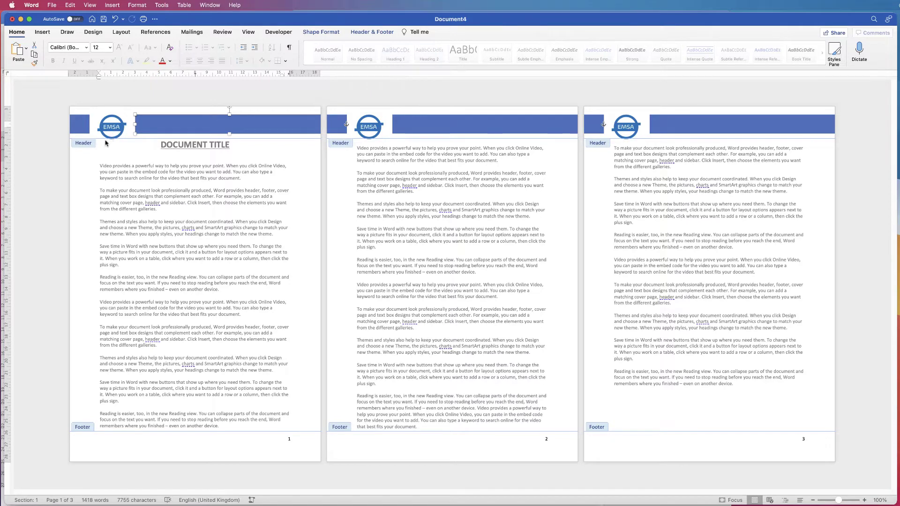
Insert the picture woman-1460150_1920.jpg from the You Tube Demo folder into the header.
click(42, 32)
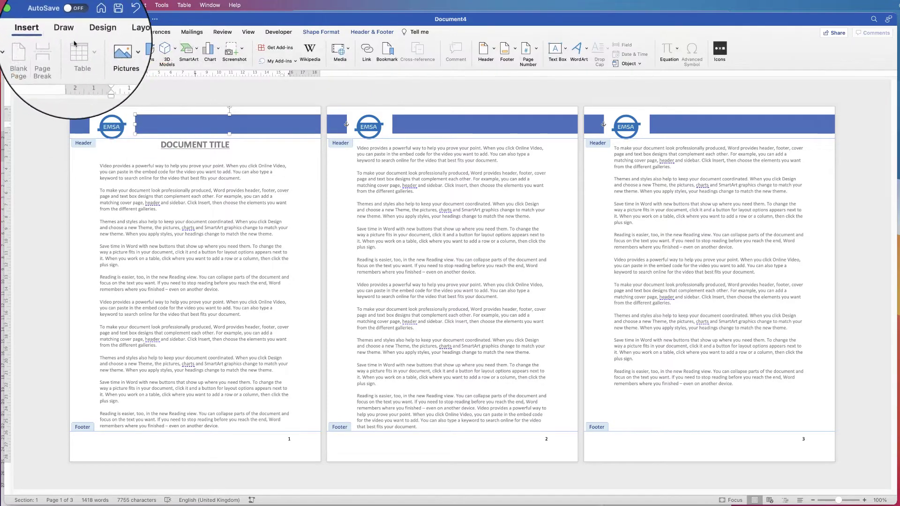
click(104, 46)
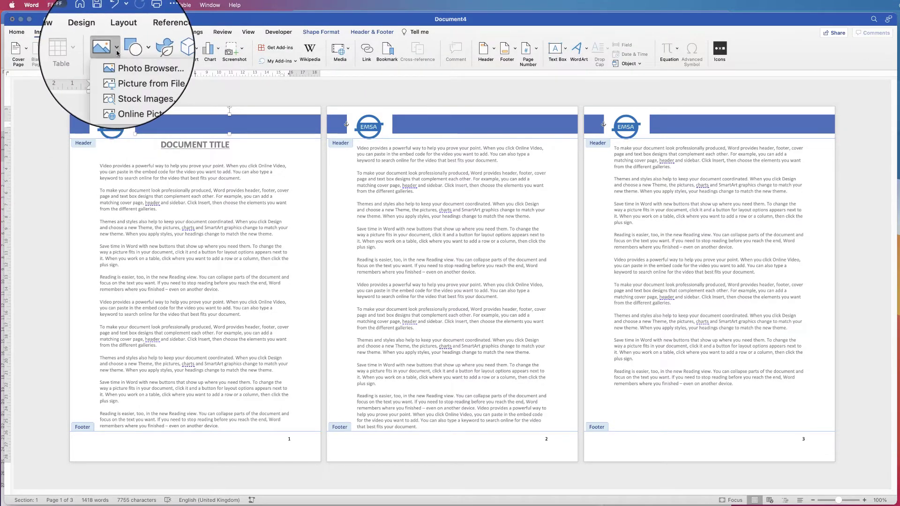
click(127, 74)
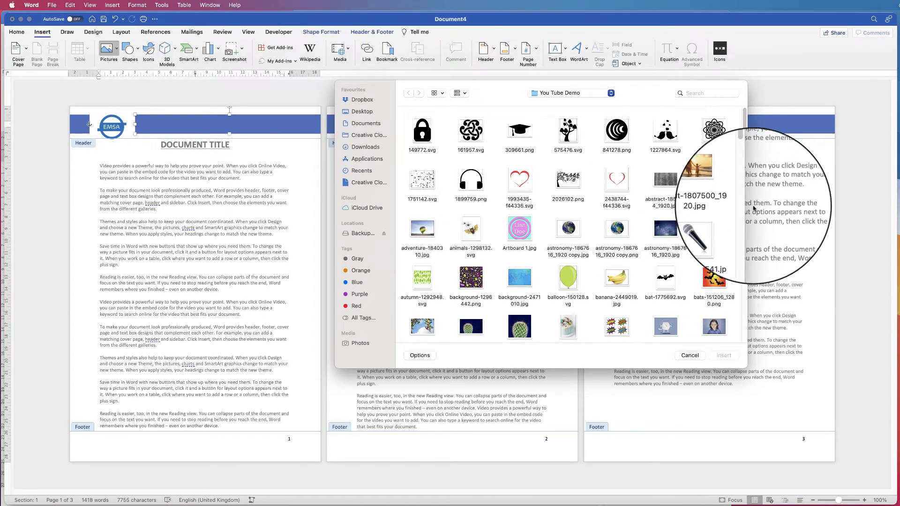
scroll(680, 225, down, 15)
click(665, 225)
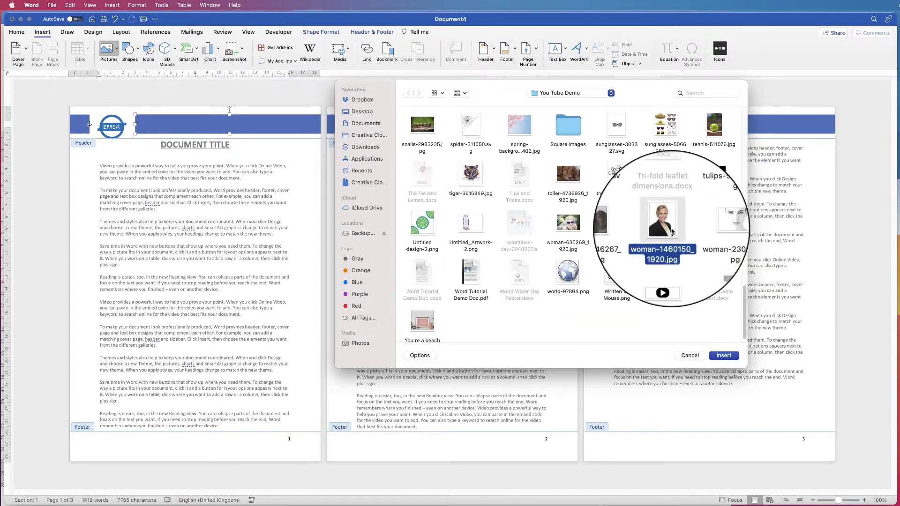
click(722, 355)
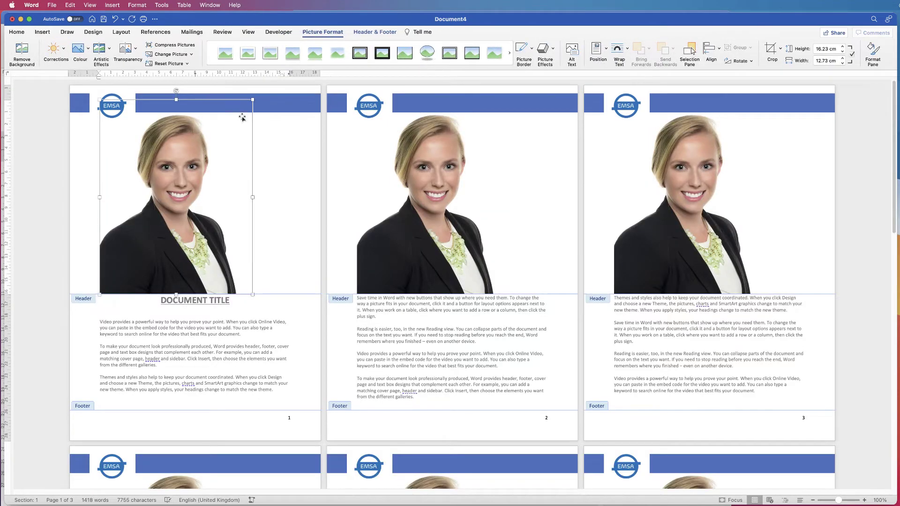
Set the woman's photo to In Front of Text, shrink it onto the right end of the blue header bar, and close the header.
right_click(181, 162)
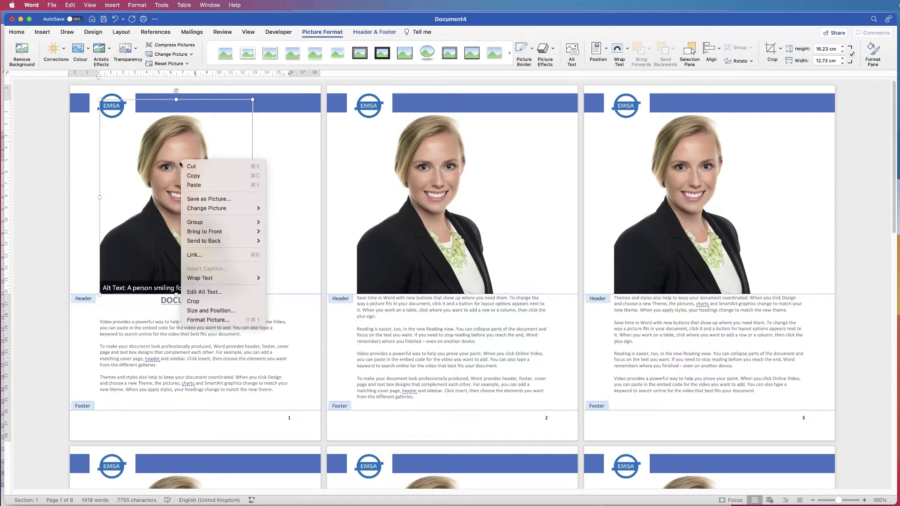
mouse_move(206, 278)
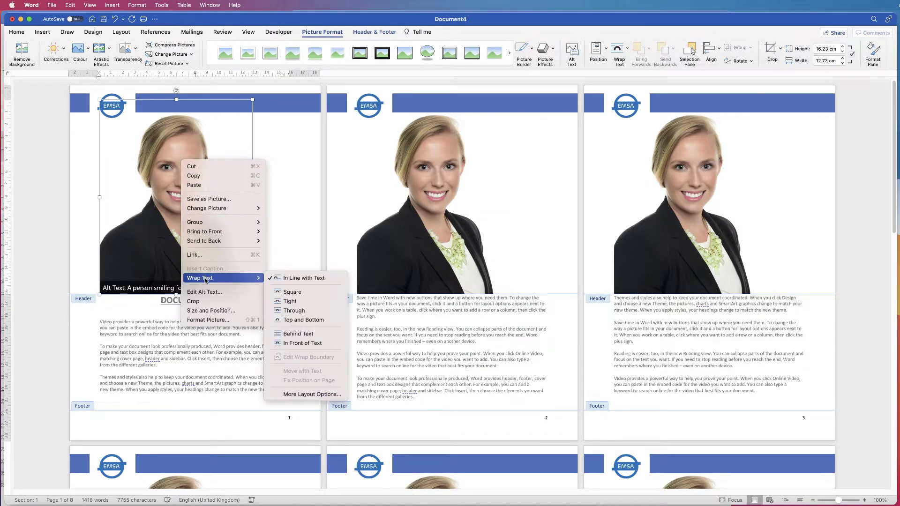
click(293, 341)
drag(252, 317, 294, 147)
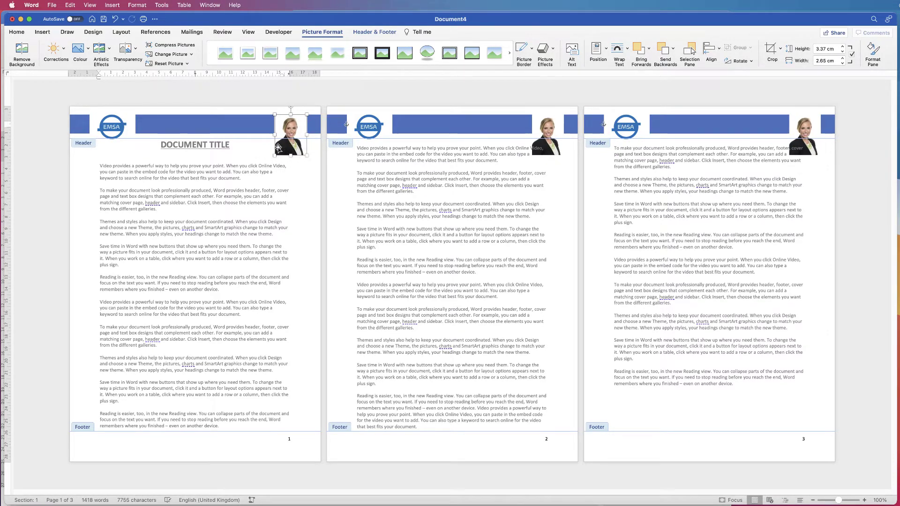
click(262, 126)
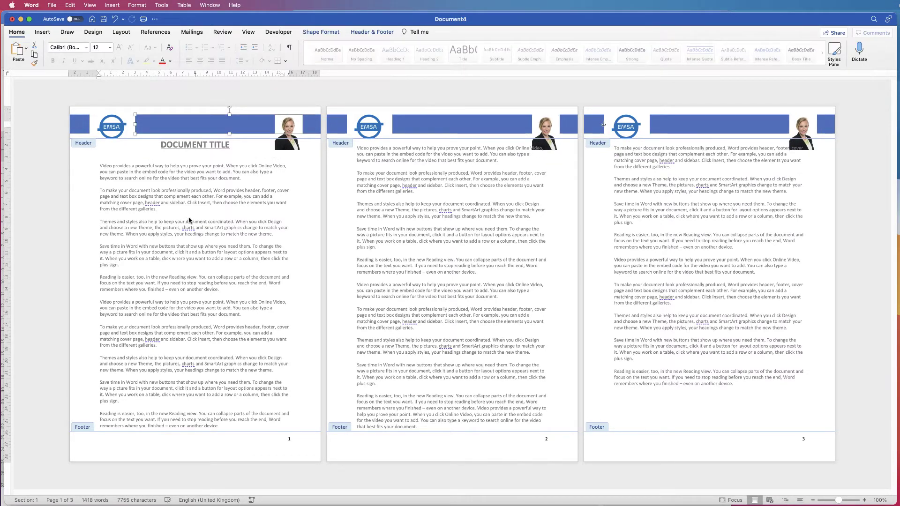
double_click(190, 221)
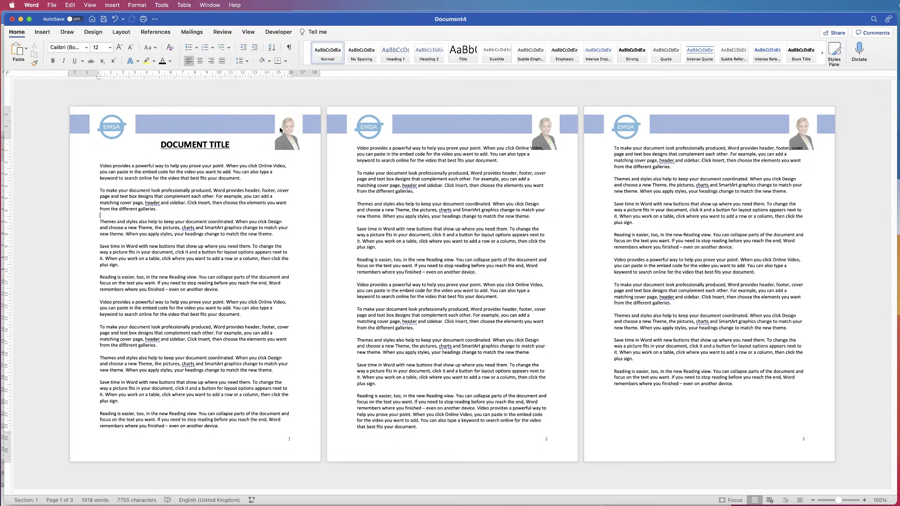
key(super+Home)
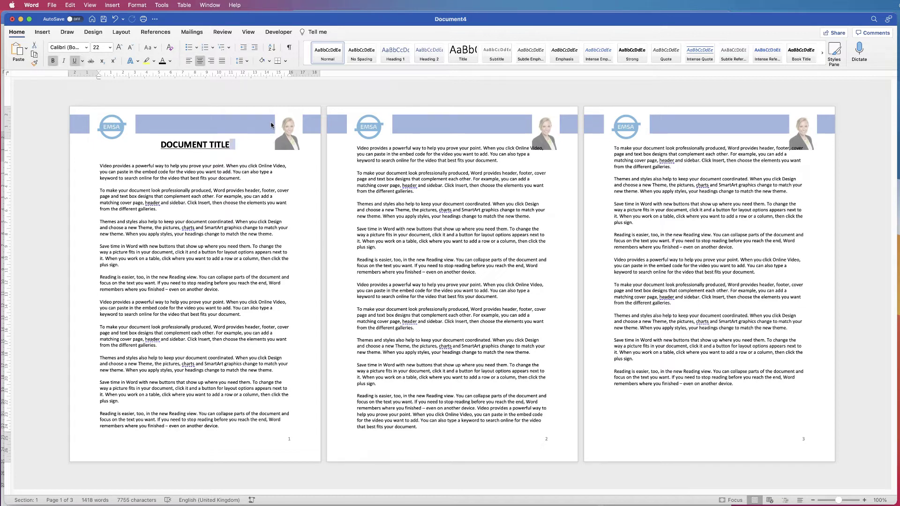
Reopen the header and draw a text box about 6.15 cm wide and 1.6 cm high on the long blue bar, containing "Section 1".
double_click(272, 125)
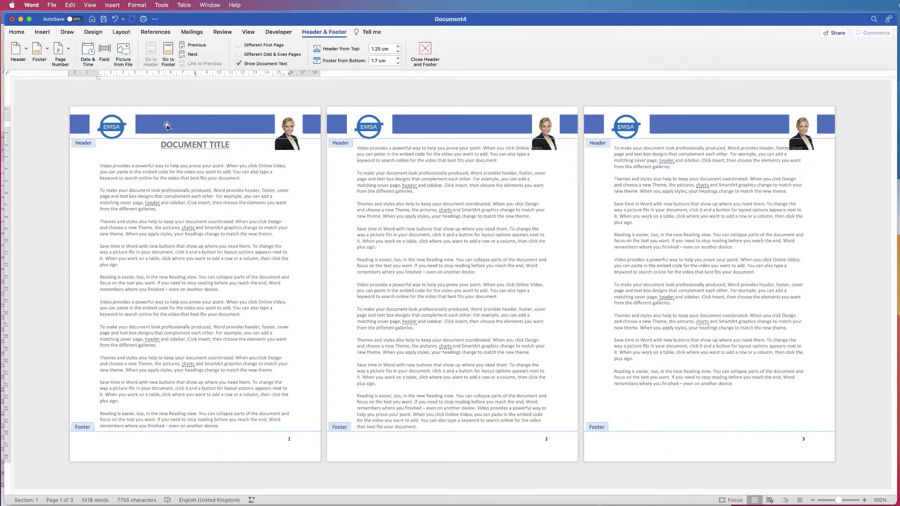
click(42, 32)
click(562, 43)
click(572, 63)
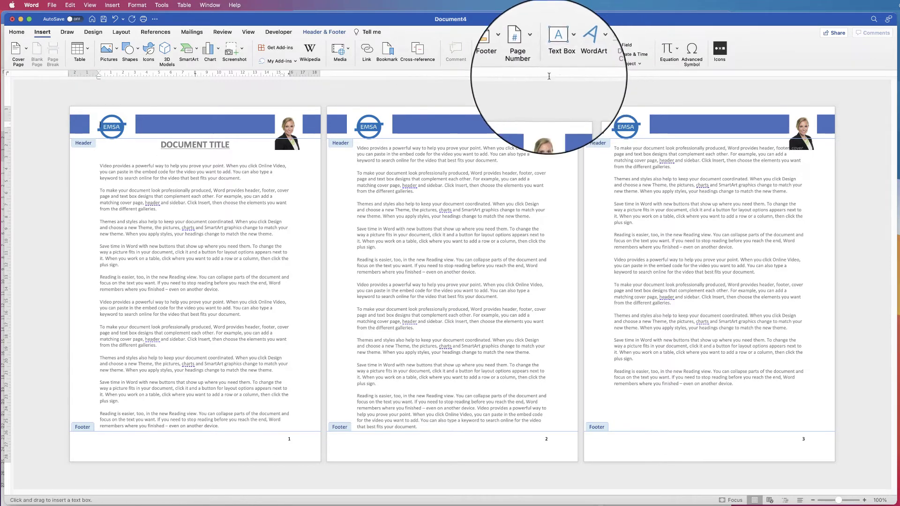
drag(161, 115, 210, 146)
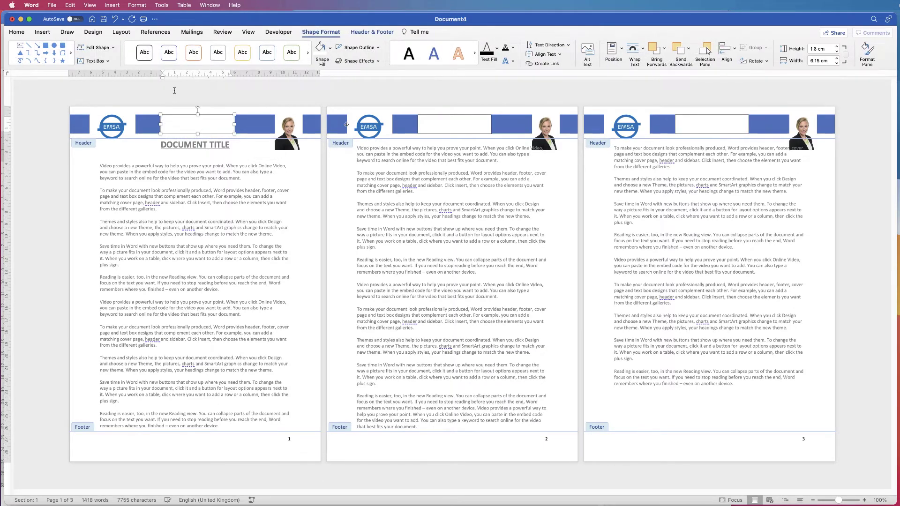
text(Section 1)
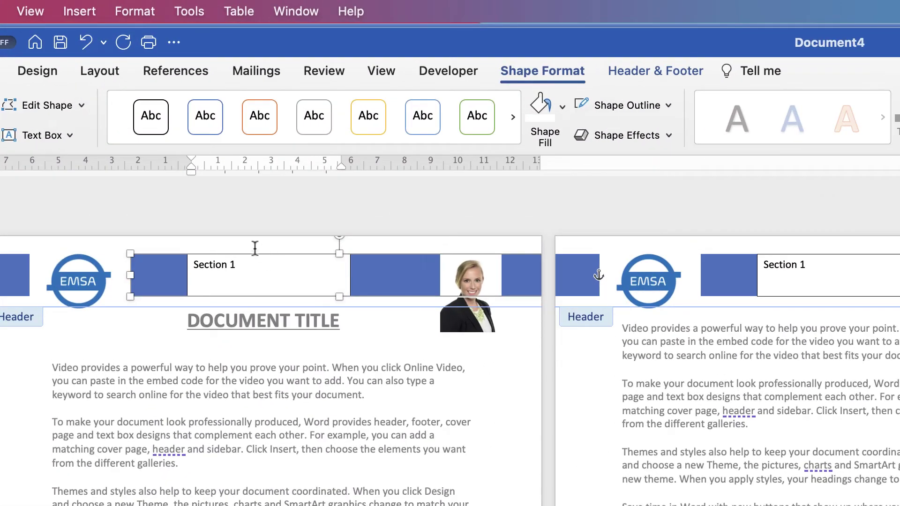
Remove the outline and fill of the "Section 1" text box and shrink it to fit within the blue header bar.
click(261, 275)
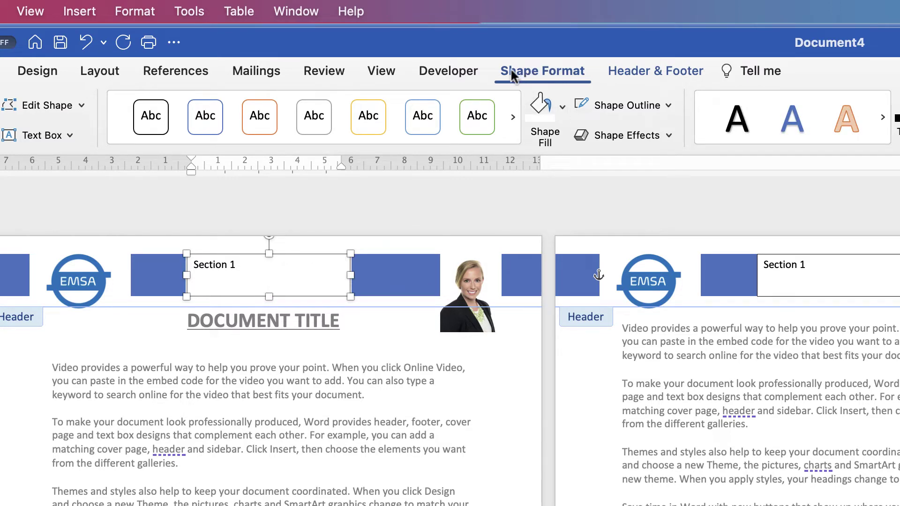
click(666, 105)
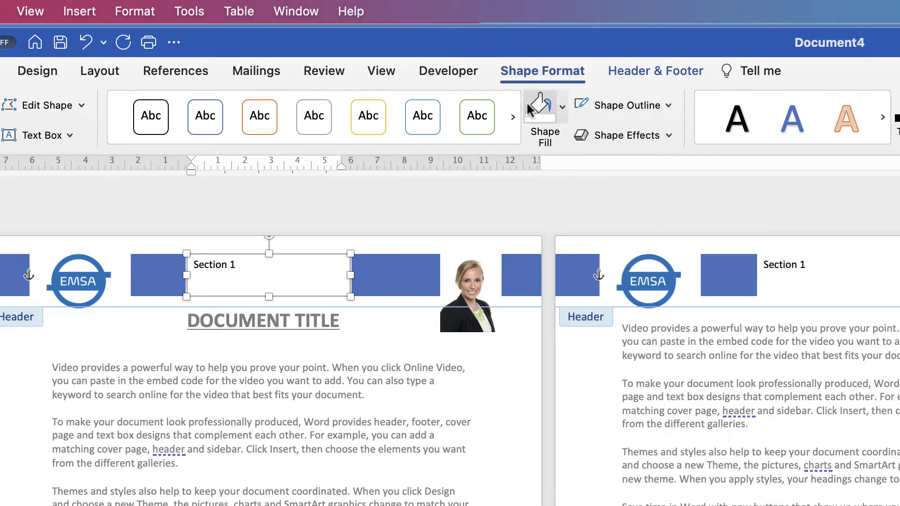
click(564, 109)
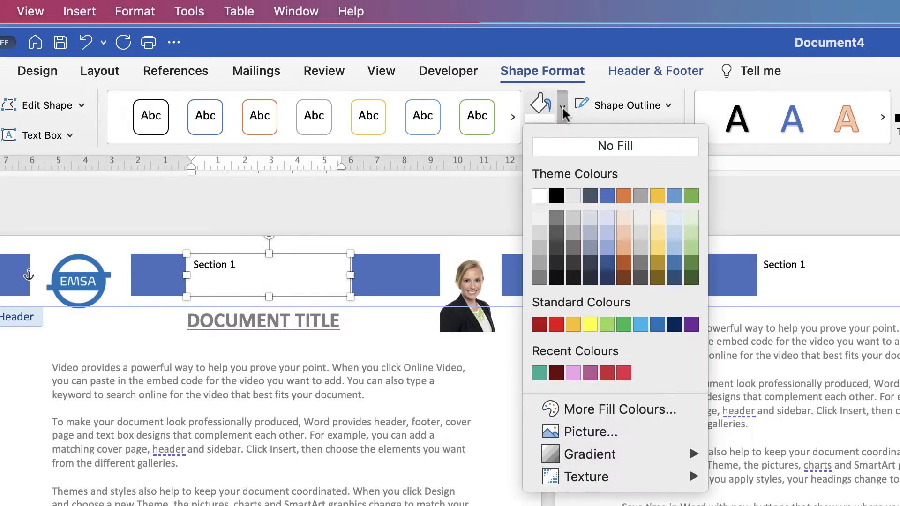
click(563, 148)
drag(351, 297, 311, 291)
drag(274, 256, 325, 263)
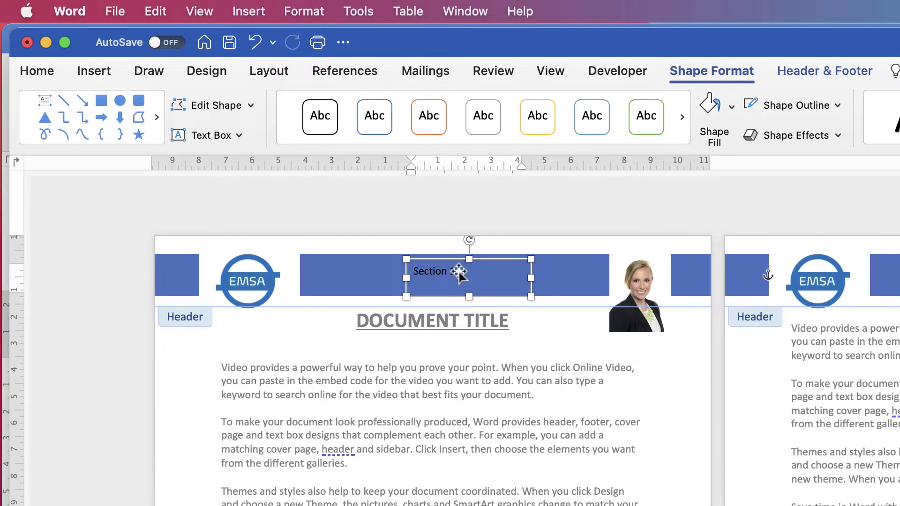
Format the "Section 1" text in the header as white, 16-point Corbel.
click(459, 273)
drag(461, 272, 412, 272)
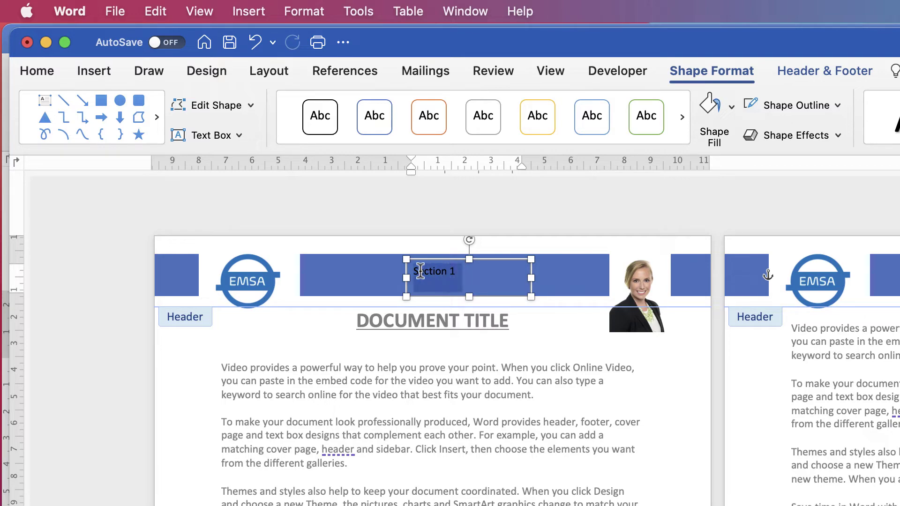
click(41, 73)
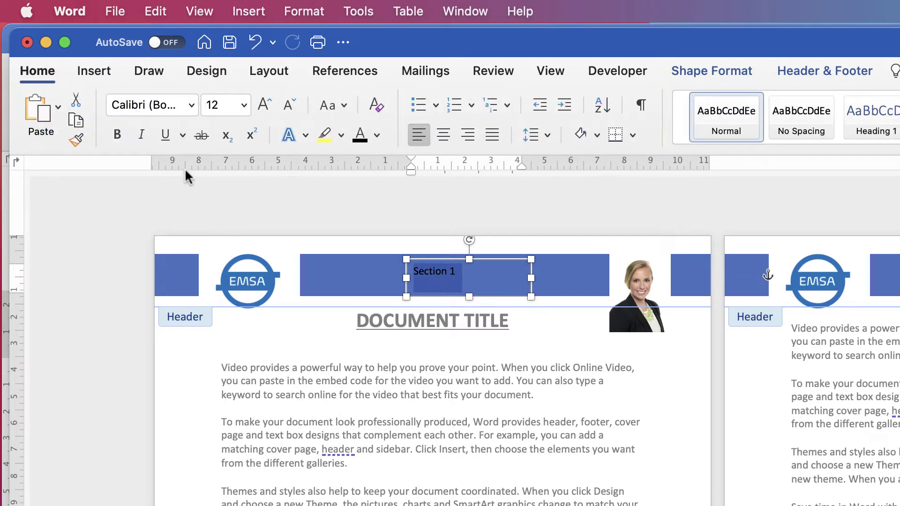
click(377, 136)
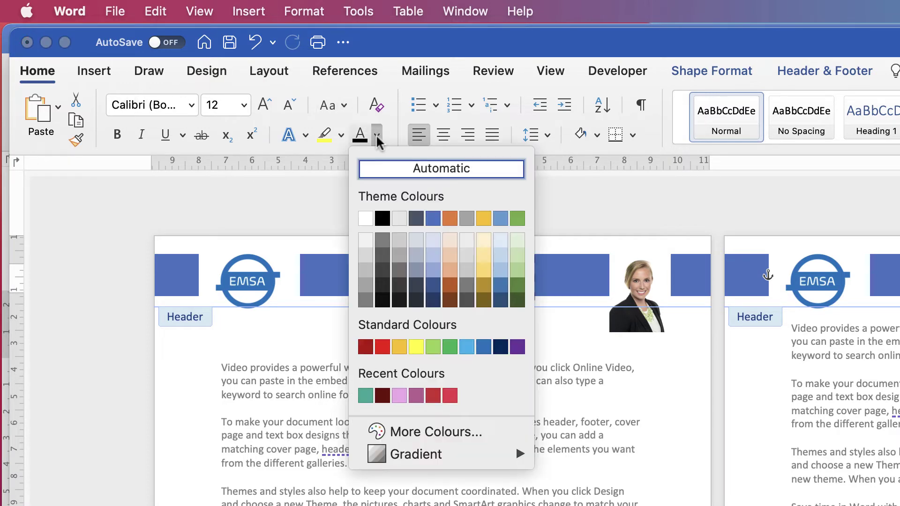
click(366, 217)
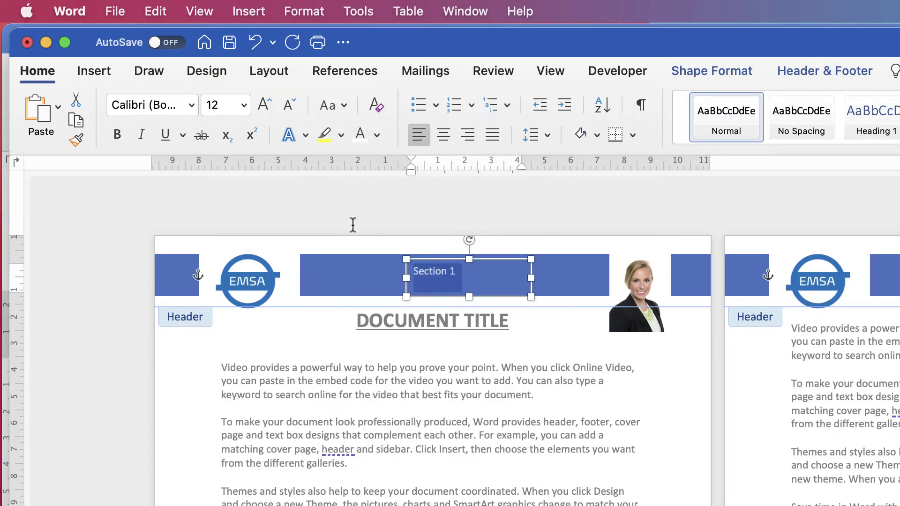
click(264, 105)
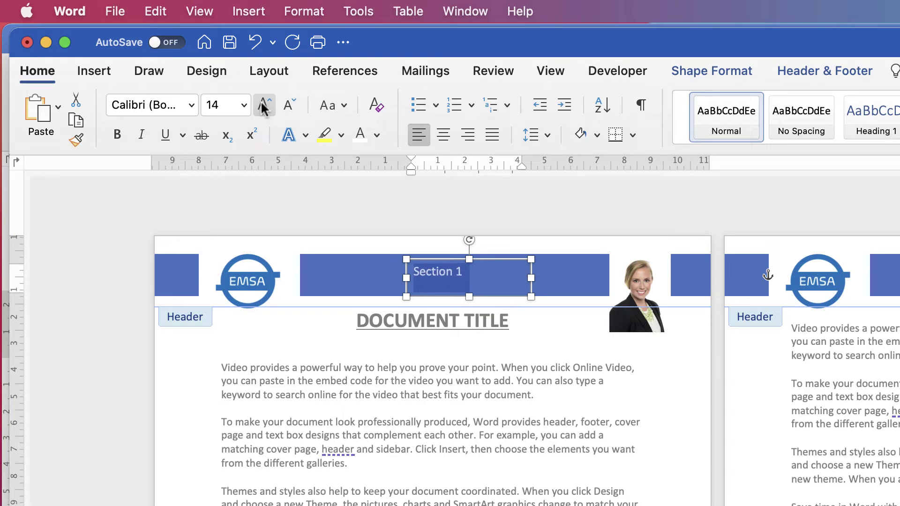
click(265, 105)
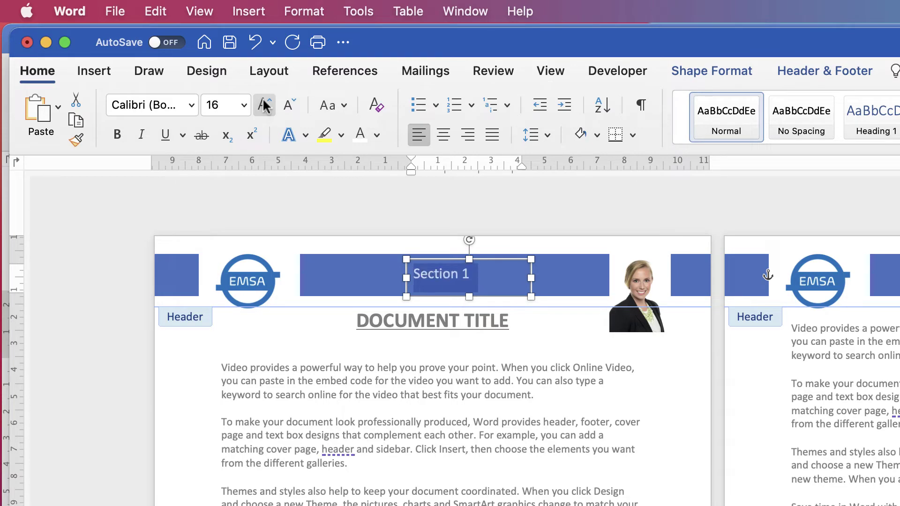
click(191, 106)
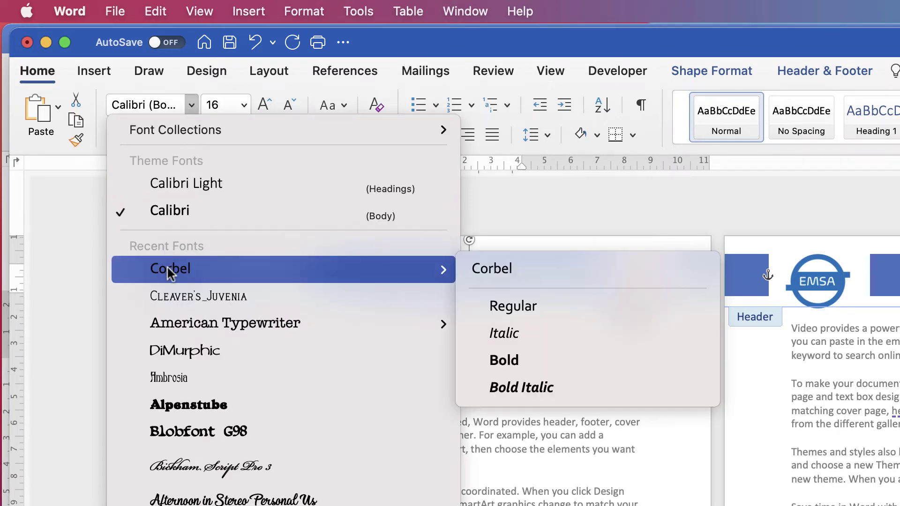
key(Escape)
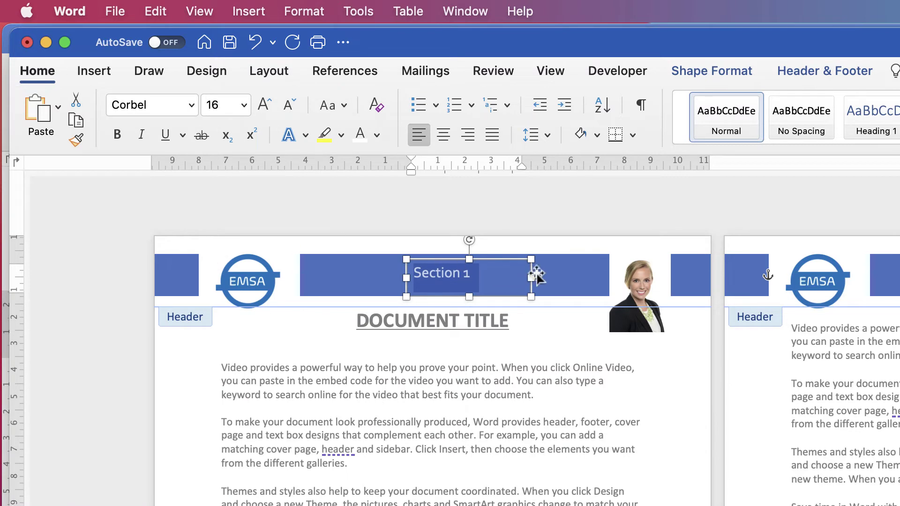
Narrow the "Section 1" text box to about 2.97 cm, centre its text and the box itself across the page, and close the header.
drag(530, 277, 486, 278)
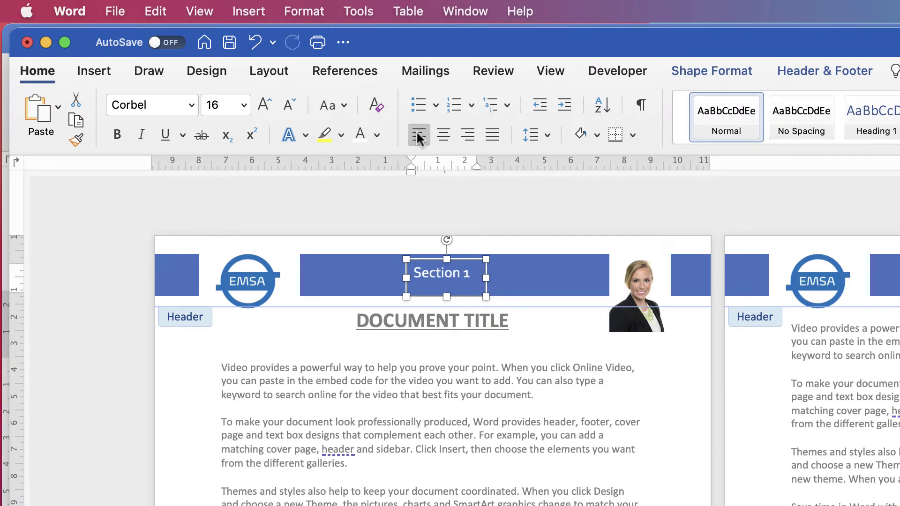
click(443, 137)
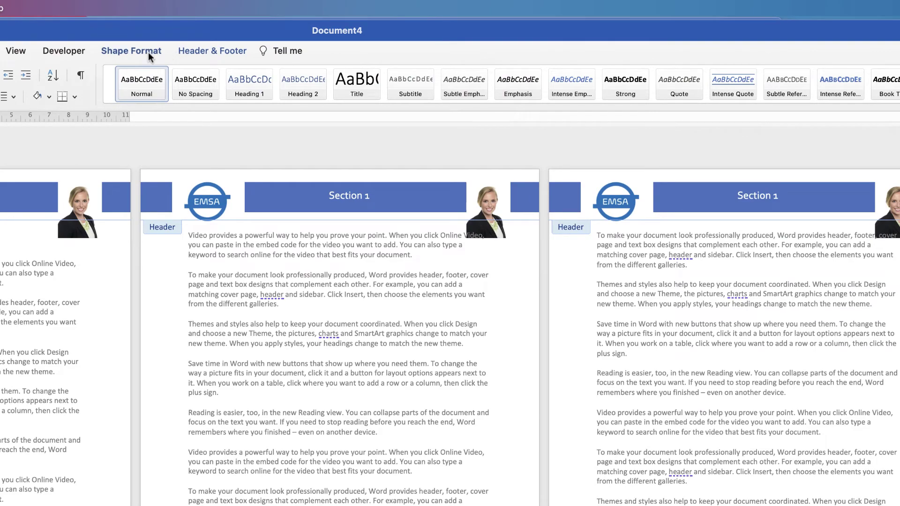
click(148, 50)
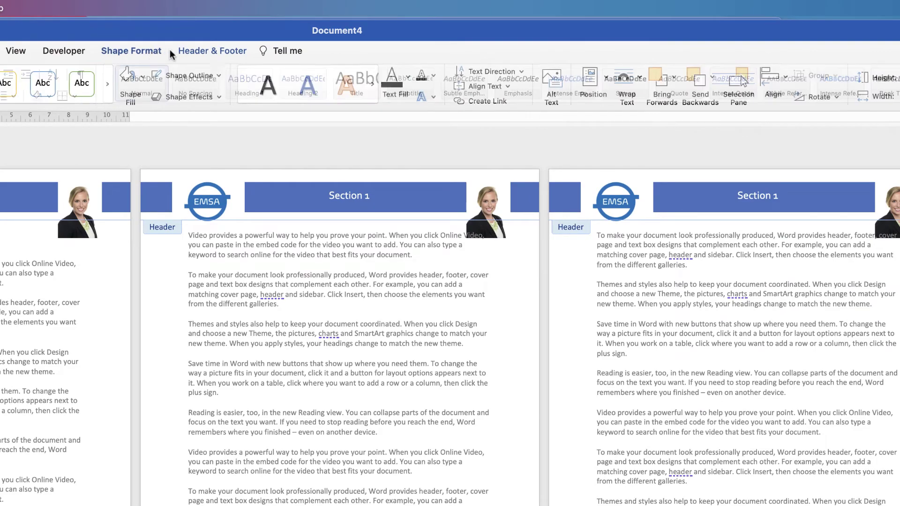
click(788, 76)
click(822, 131)
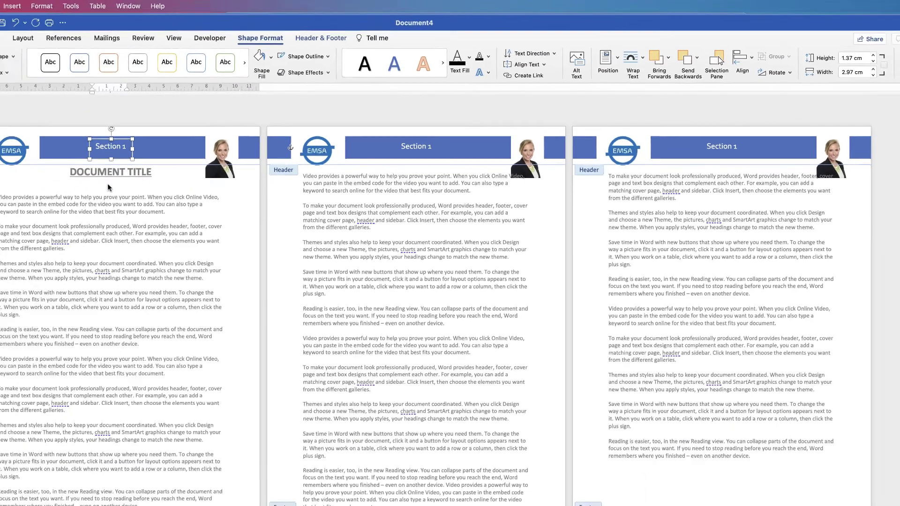
click(197, 130)
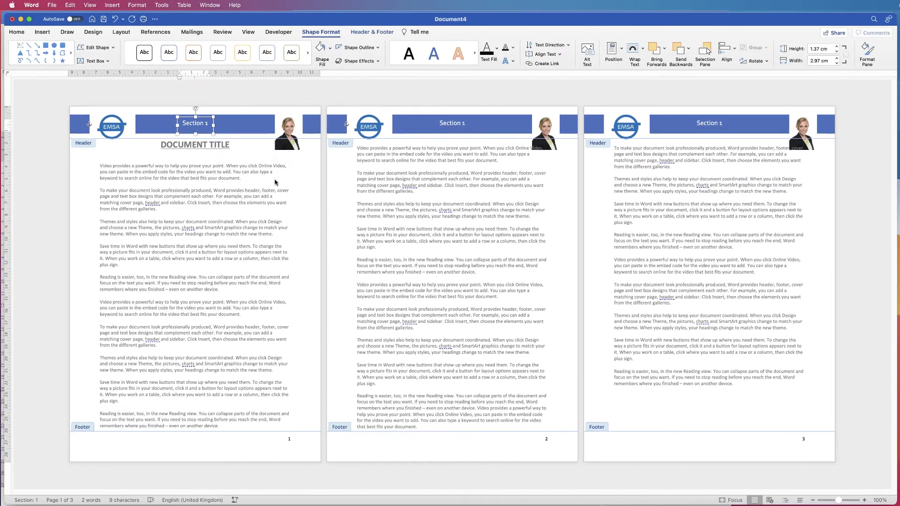
double_click(224, 187)
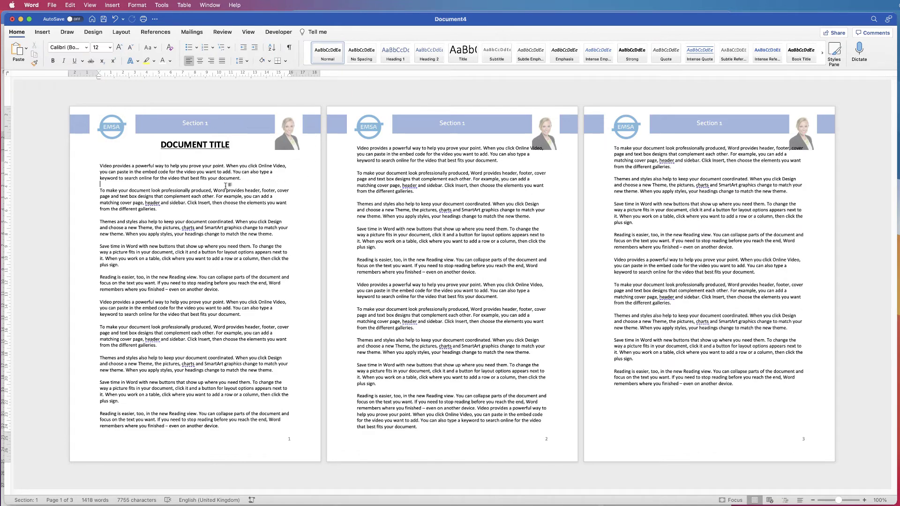
Reopen the header and delete the woman's photo from the blue bar.
double_click(253, 125)
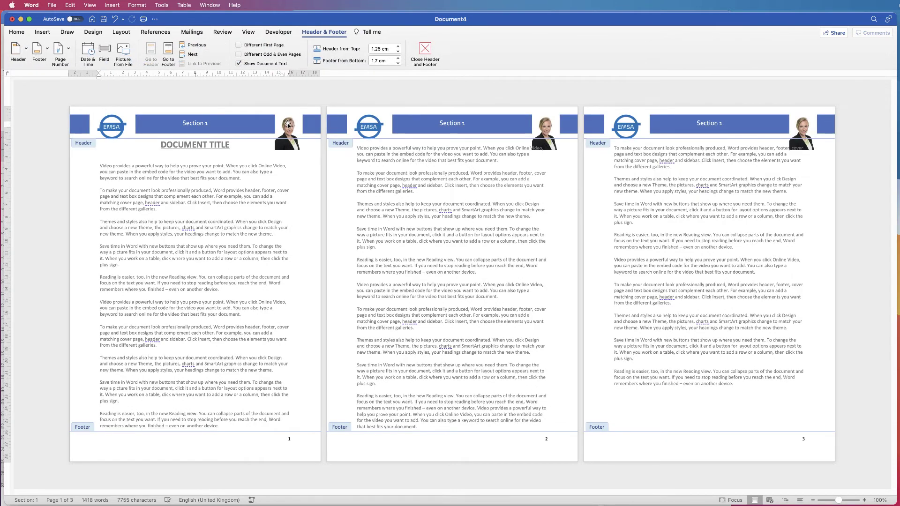
click(288, 125)
key(Delete)
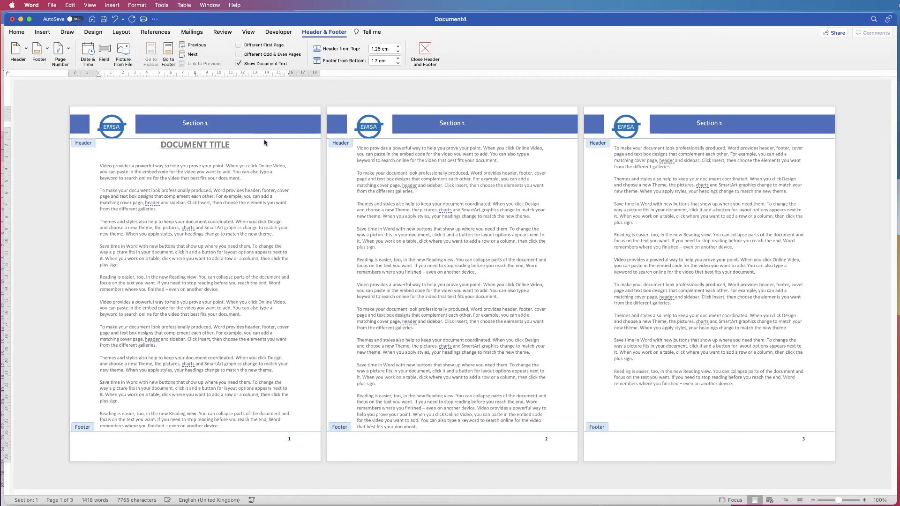
Enlarge the EMSA logo so it extends from the header over the body text, and return to the document body.
click(119, 134)
drag(126, 140, 179, 185)
drag(132, 154, 122, 150)
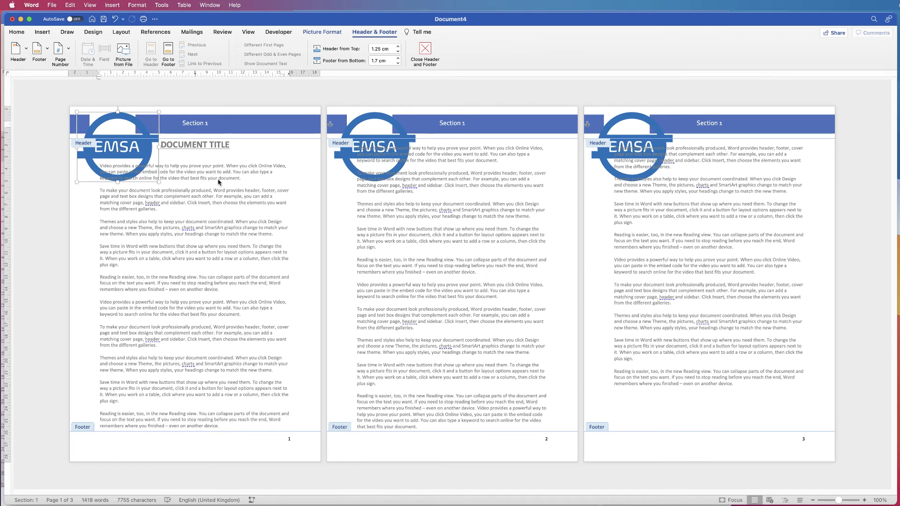
double_click(219, 181)
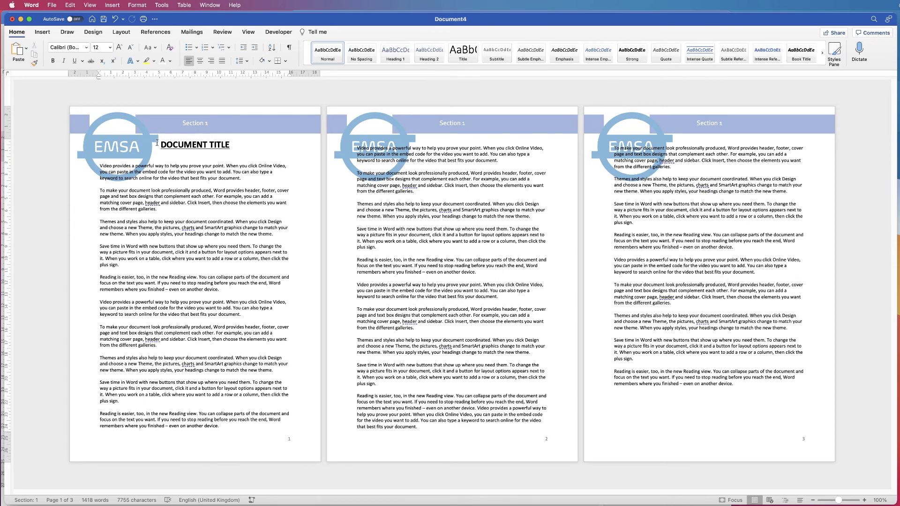
Reopen the header and shrink the EMSA logo to fit the gap between the two blue rectangles.
double_click(151, 126)
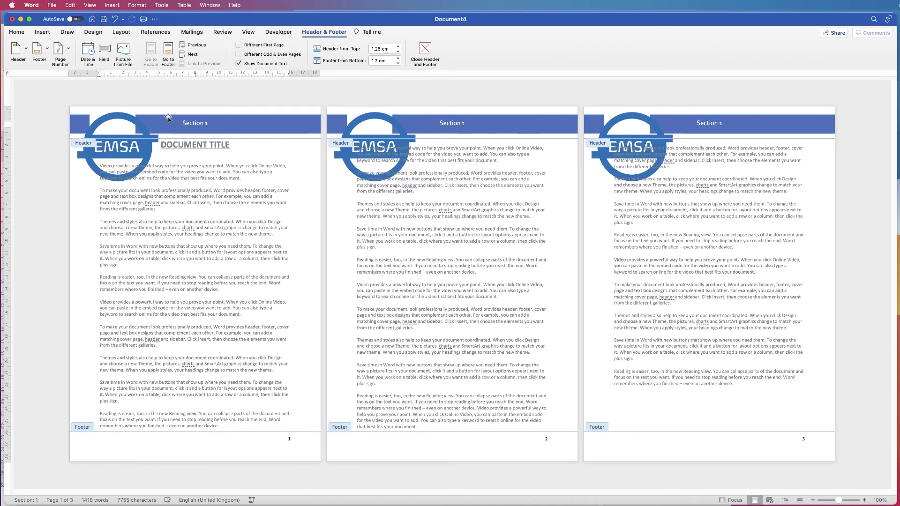
click(135, 150)
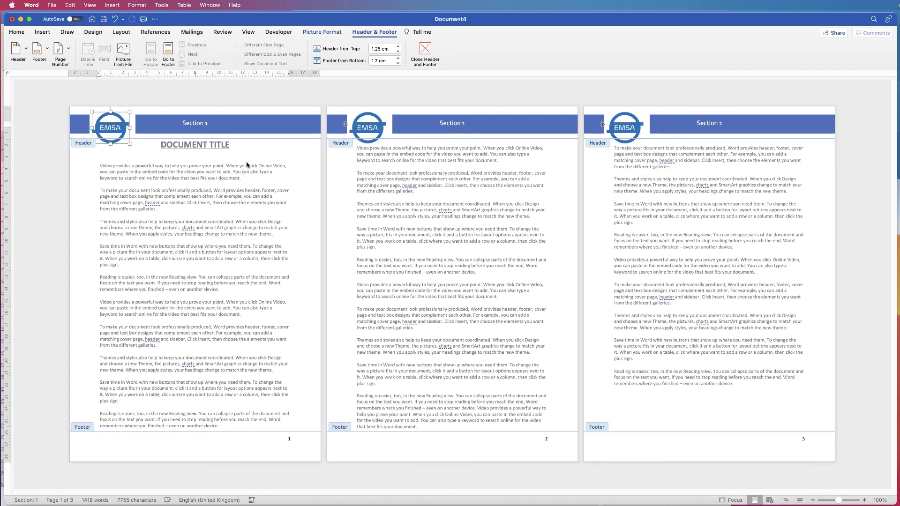